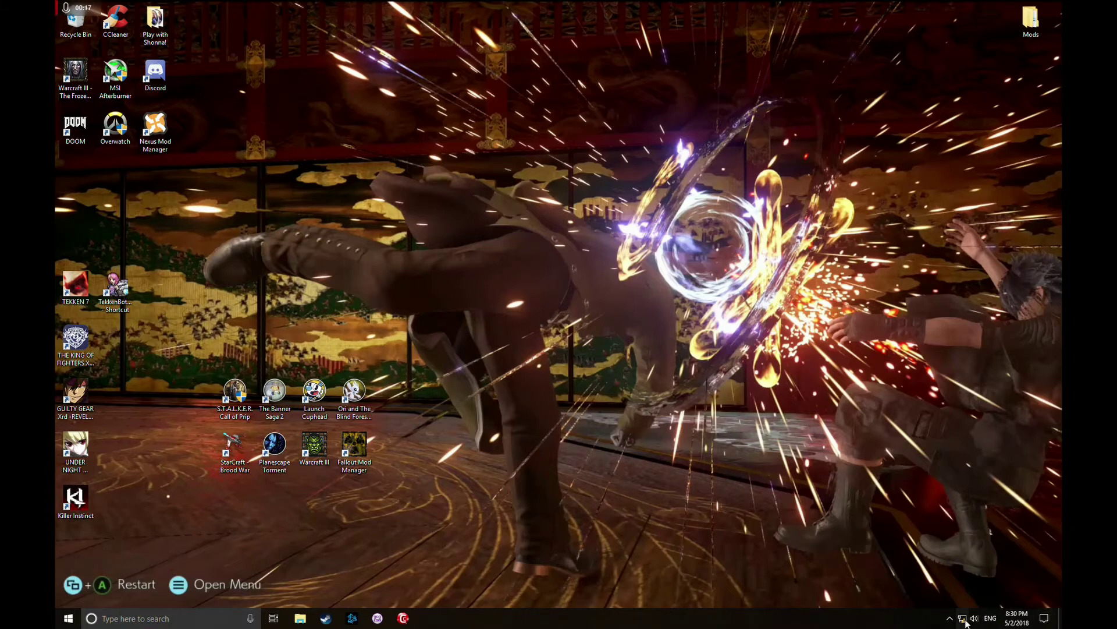
Open the Network & Internet Status page for the Ethernet connection from the system tray
click(962, 618)
click(928, 589)
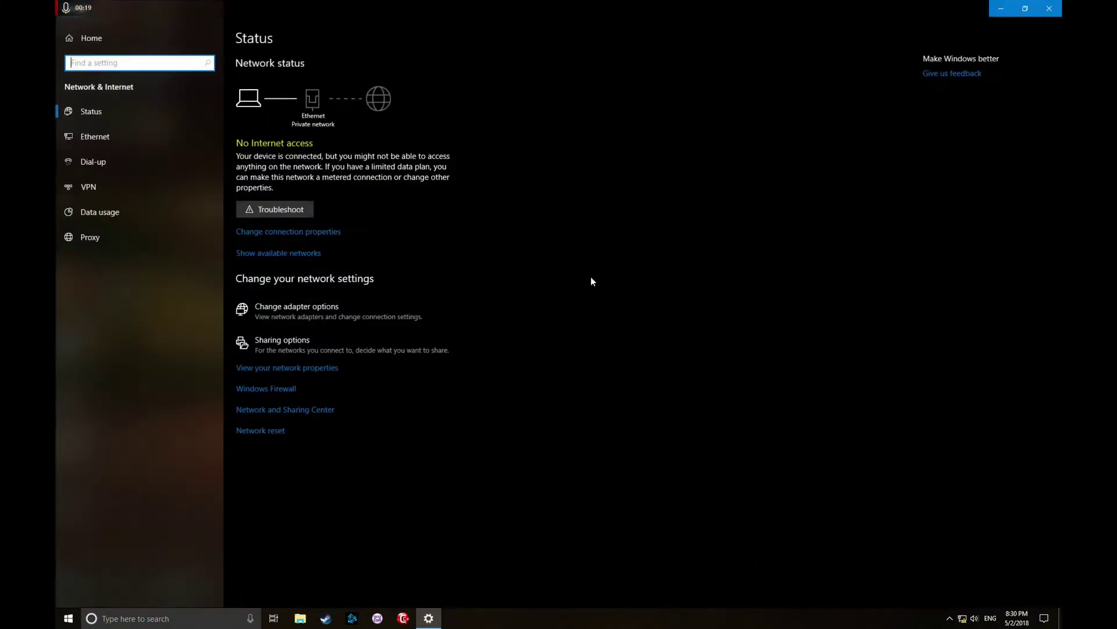
In Advanced sharing settings, turn on network discovery for Guest or Public and save the changes
click(289, 341)
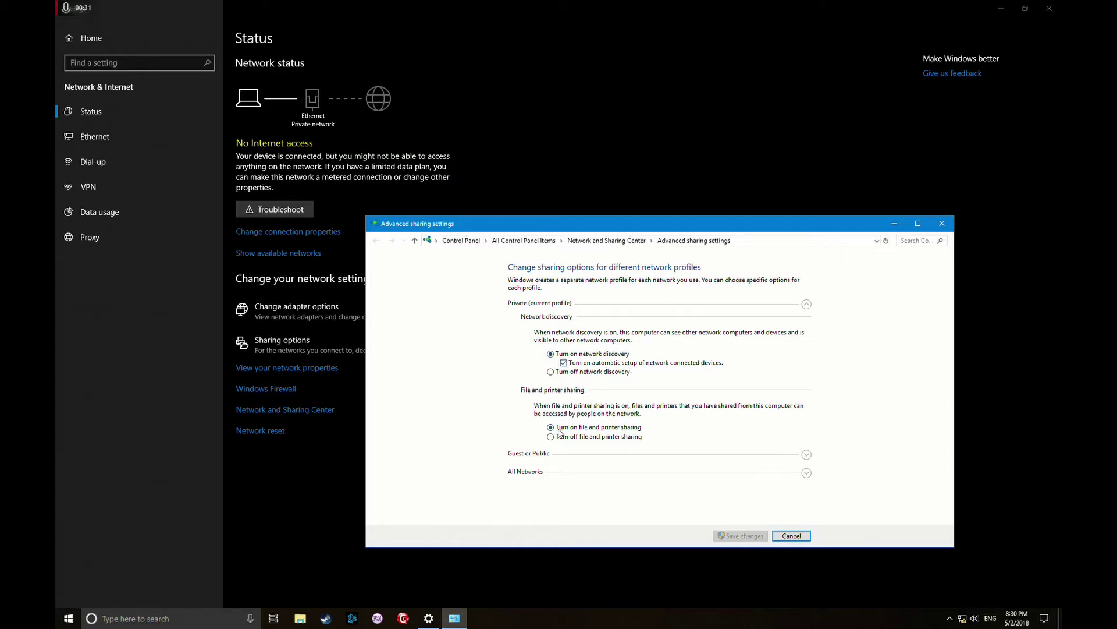
click(806, 454)
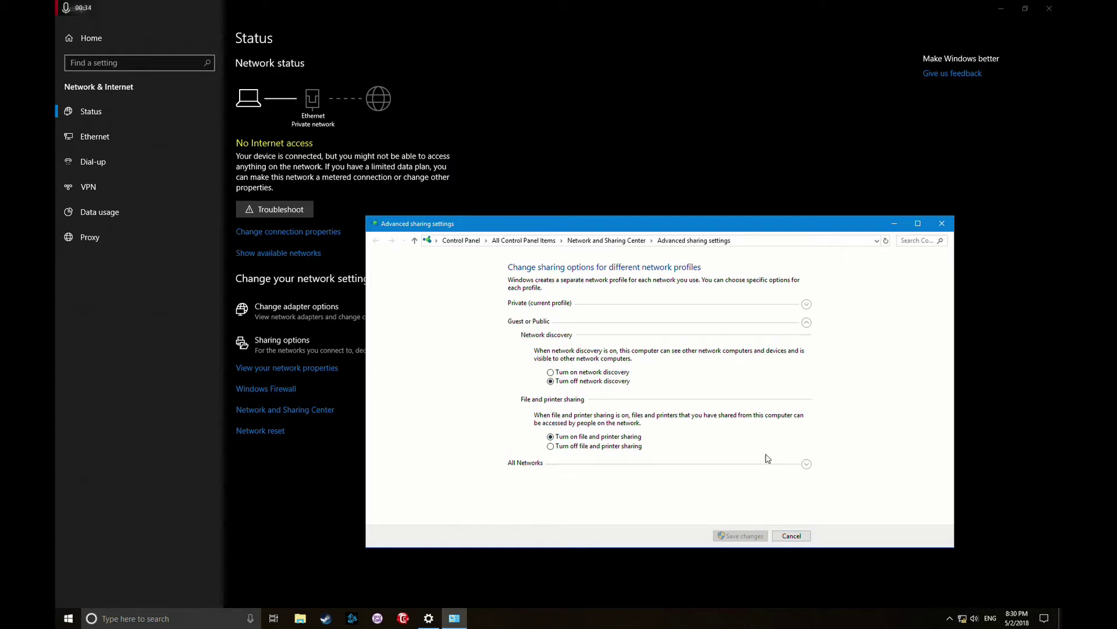
click(559, 372)
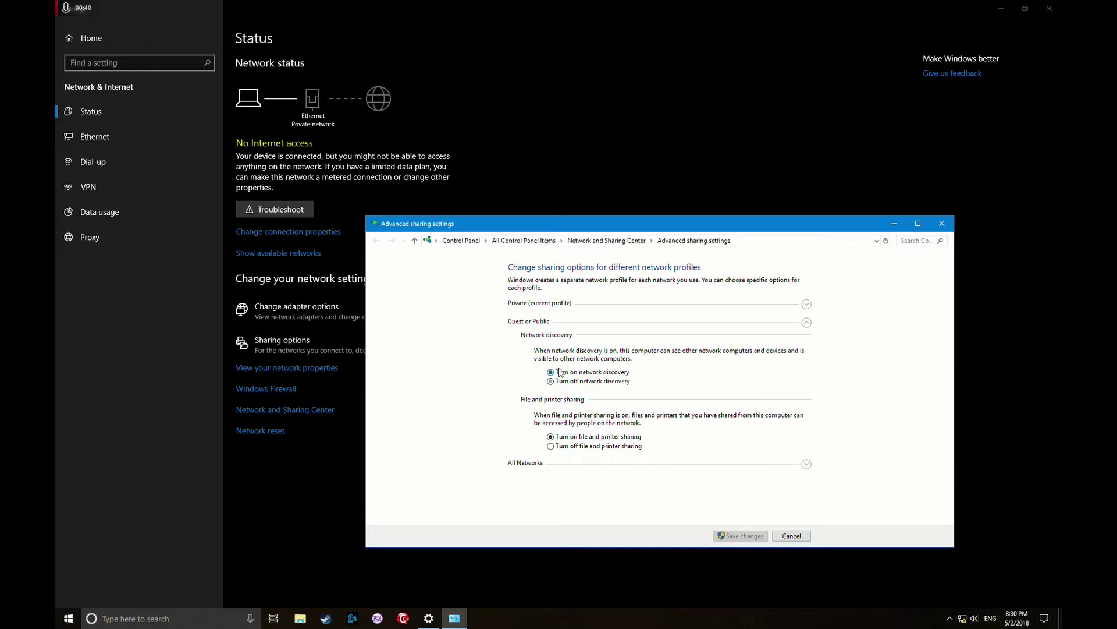
click(806, 463)
scroll(576, 453, down, 1)
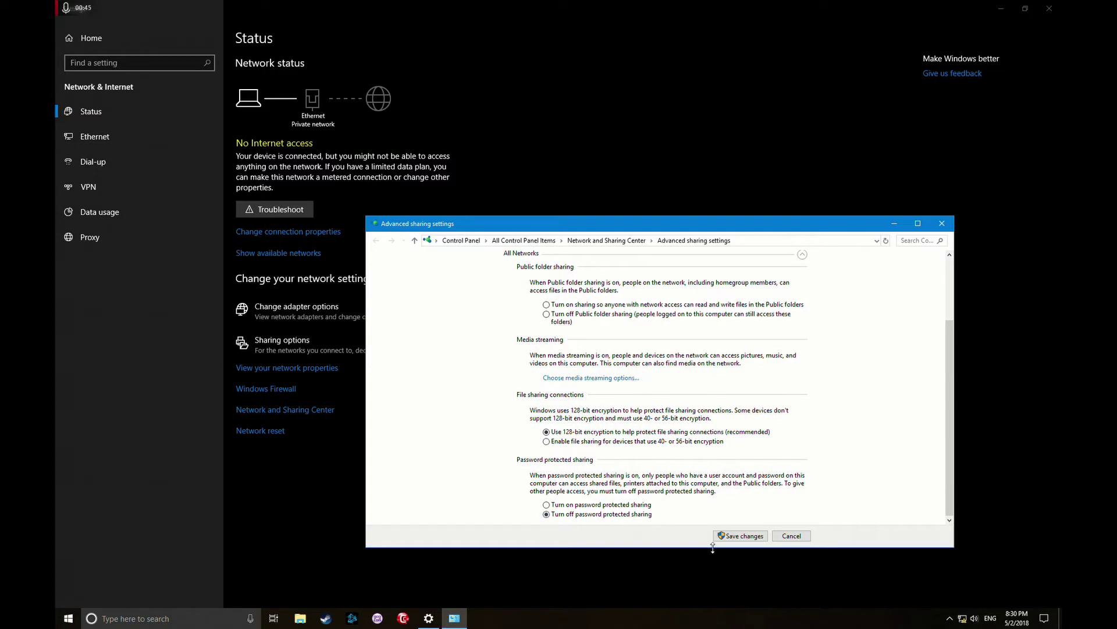
click(734, 536)
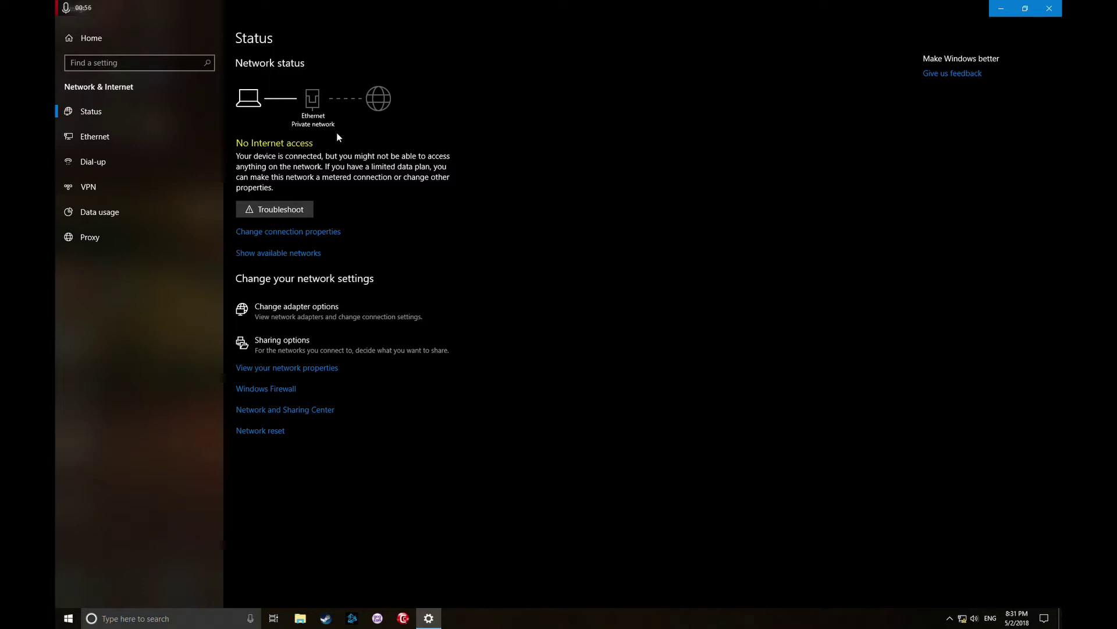
View the Unidentified network's Ethernet properties twice, then close Settings
click(87, 142)
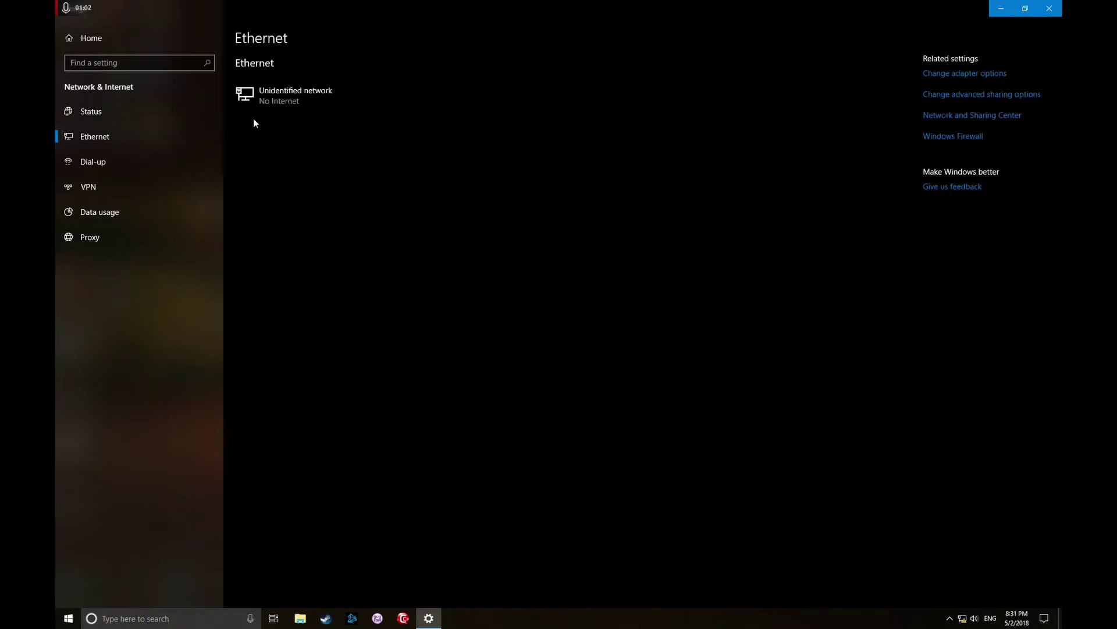
click(294, 96)
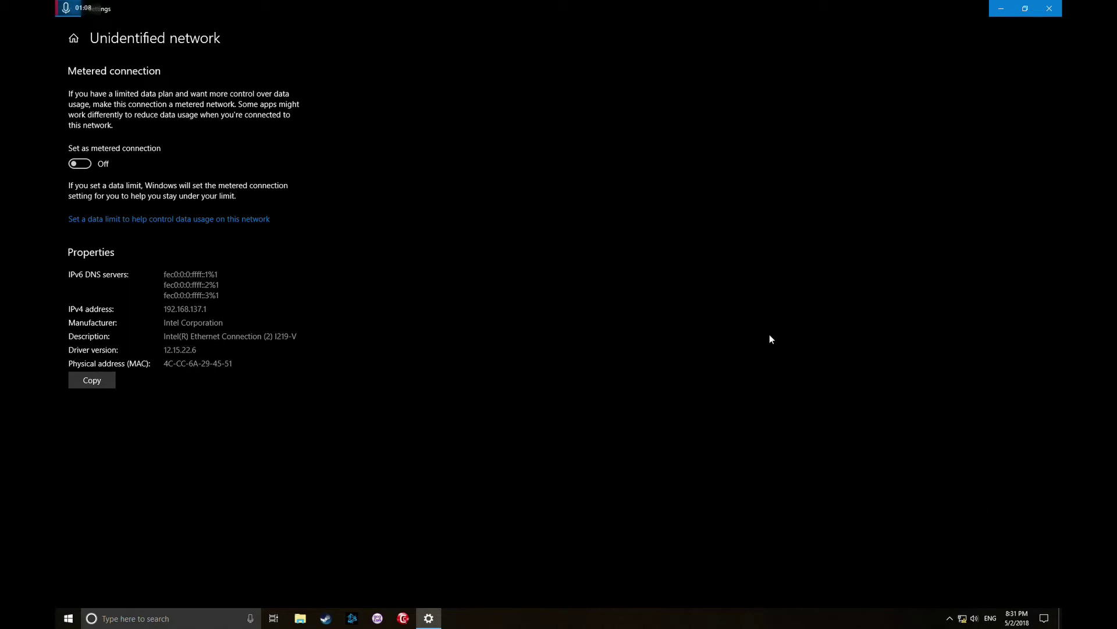
click(70, 16)
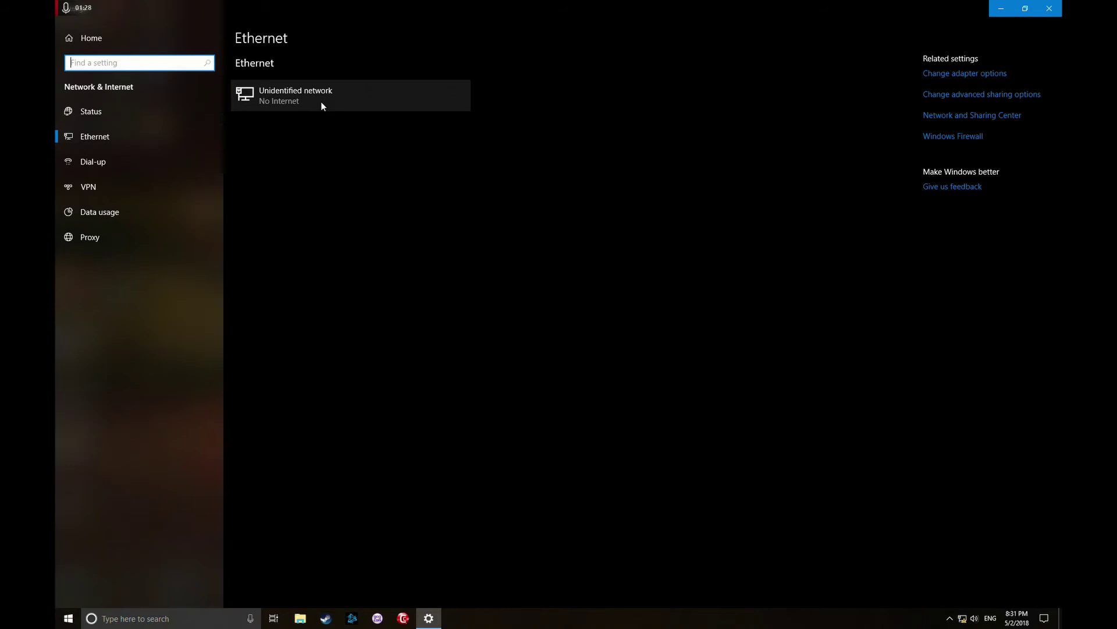
click(320, 101)
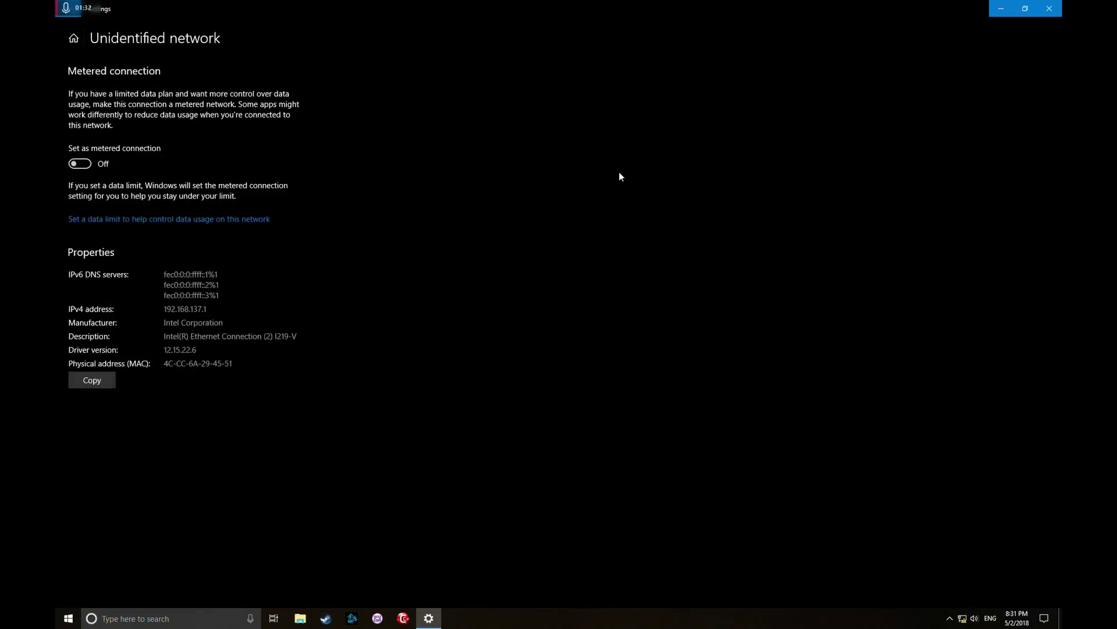
click(69, 8)
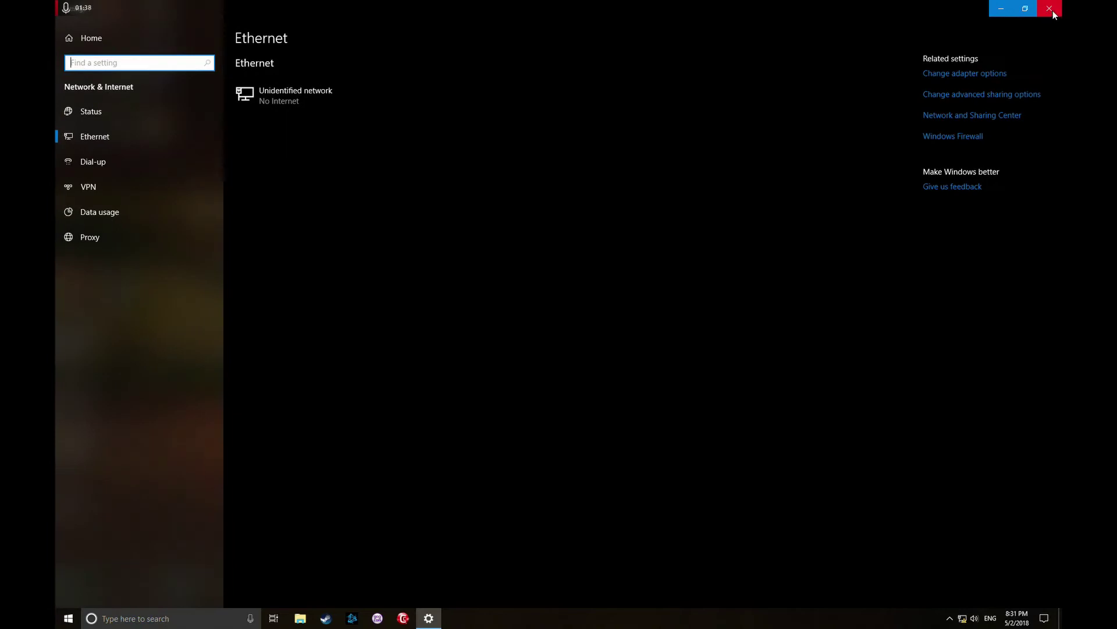
click(1051, 9)
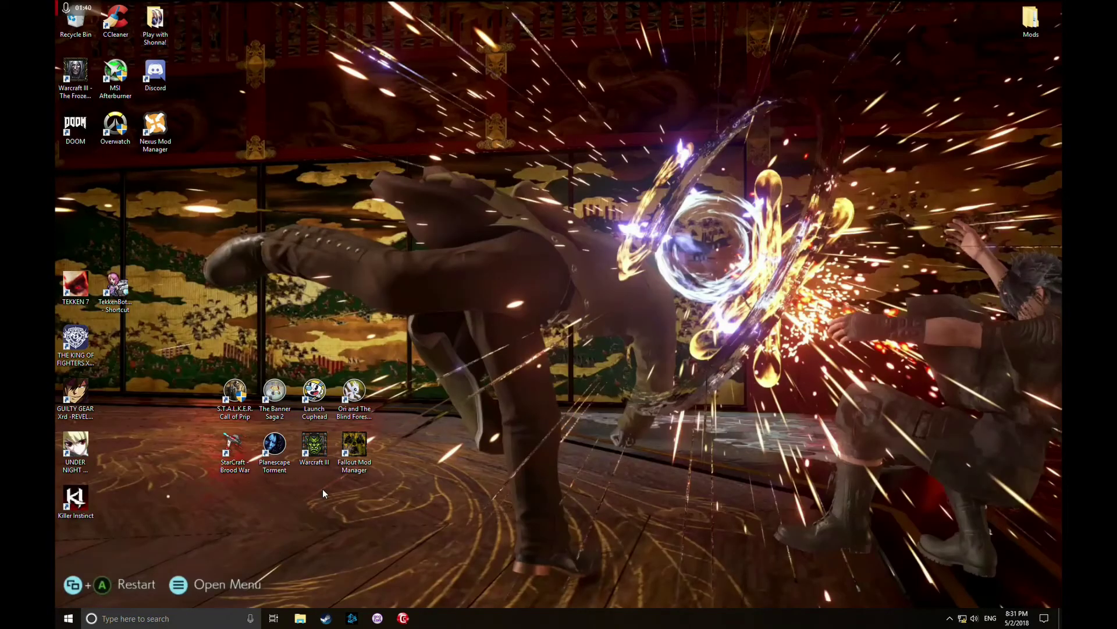
Open File Explorer on the Network folder showing the AARON-PC and SHONNA-PC devices, with the address bar active
click(300, 618)
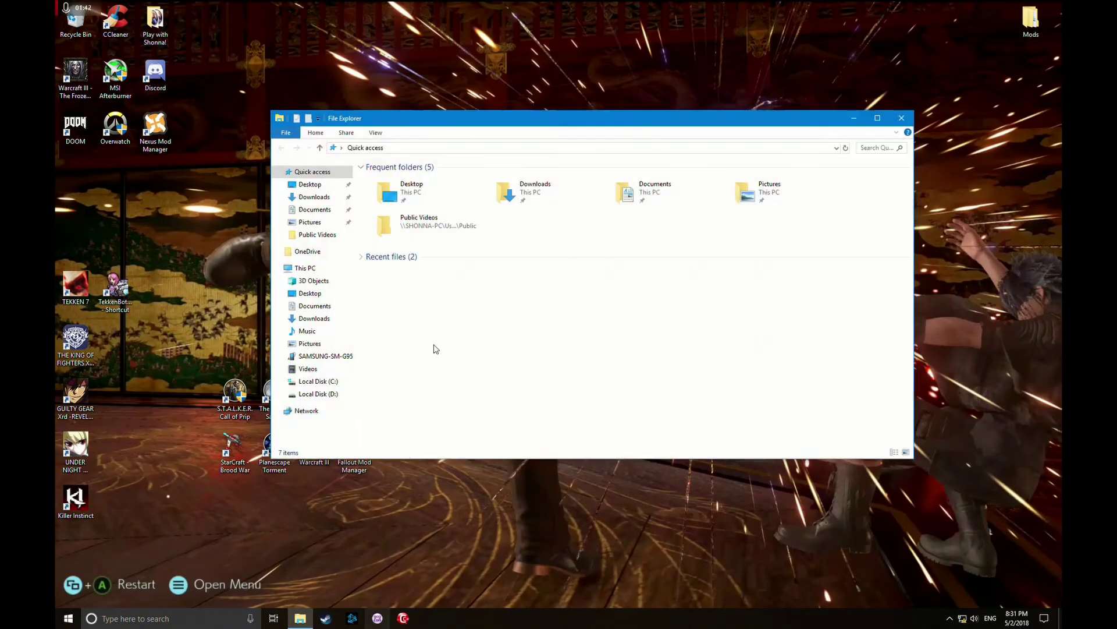
click(307, 410)
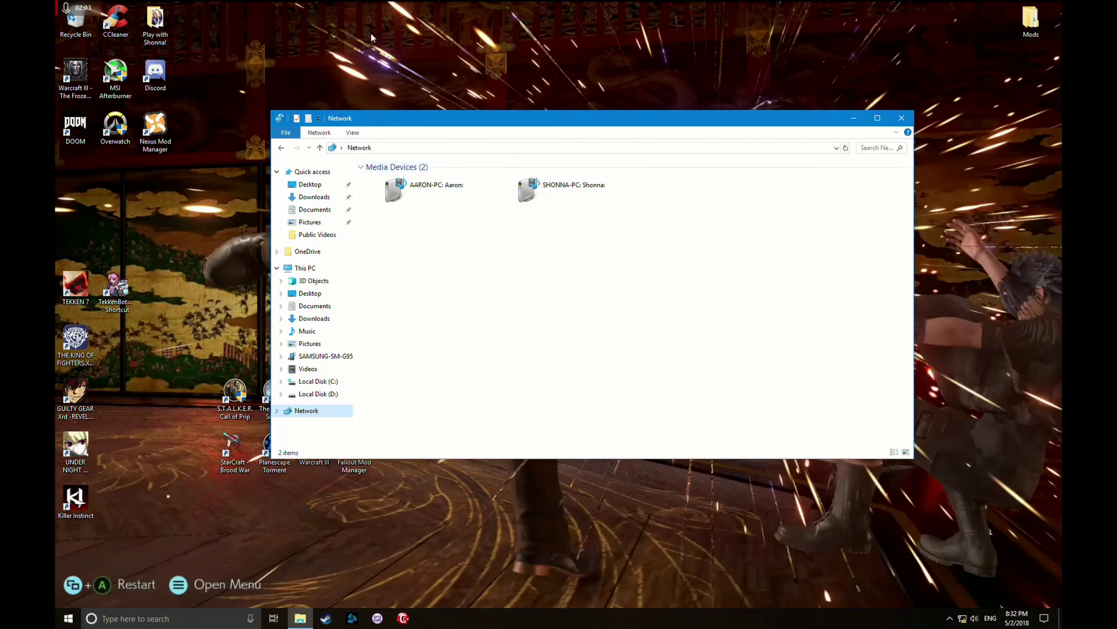
click(399, 148)
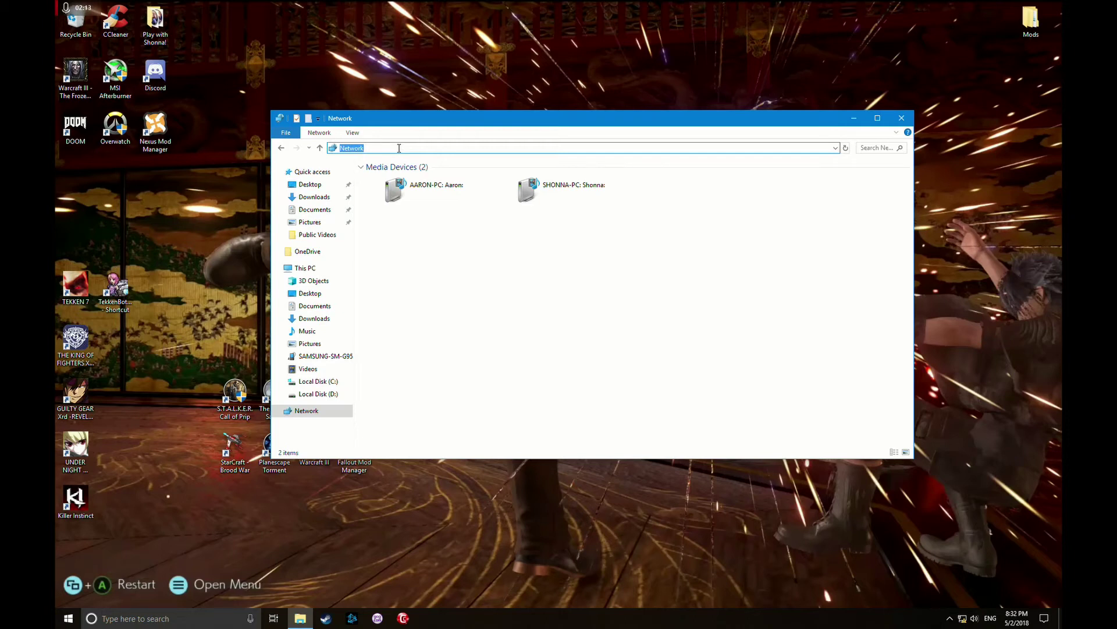
Go to \\AARON-PC\Users to list its four user folders, including Default and Public
text(\\)
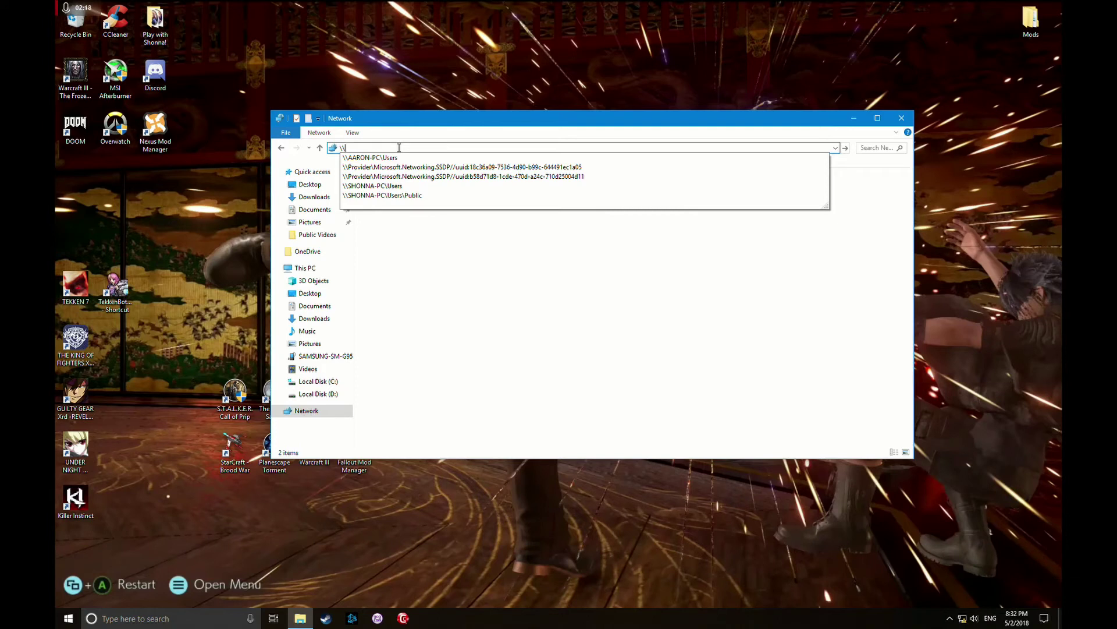
text(A)
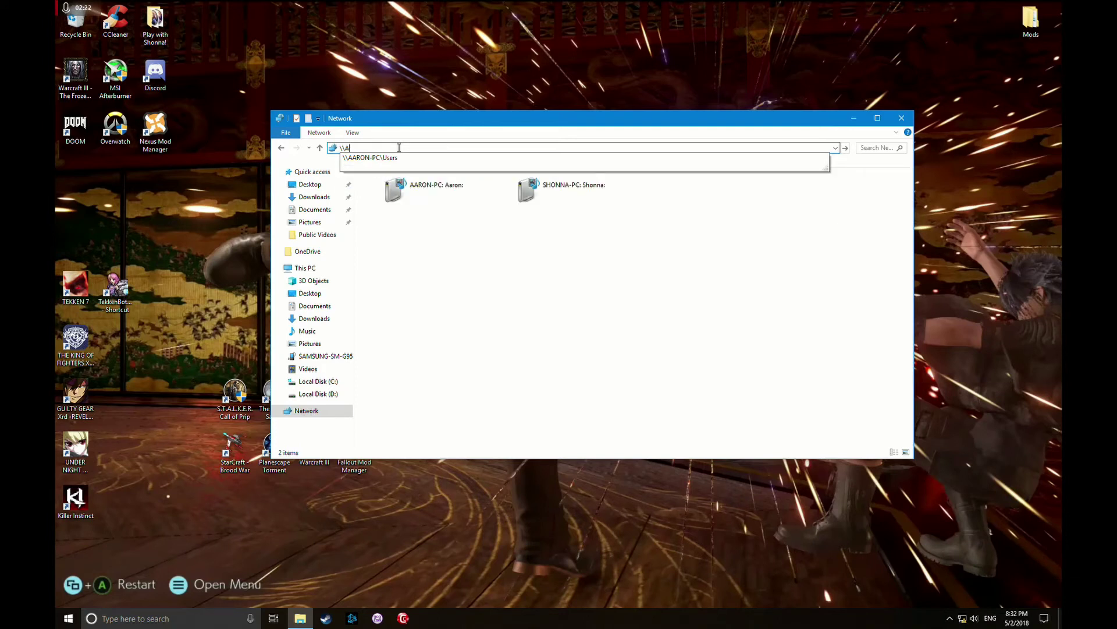
text(ARON-PC)
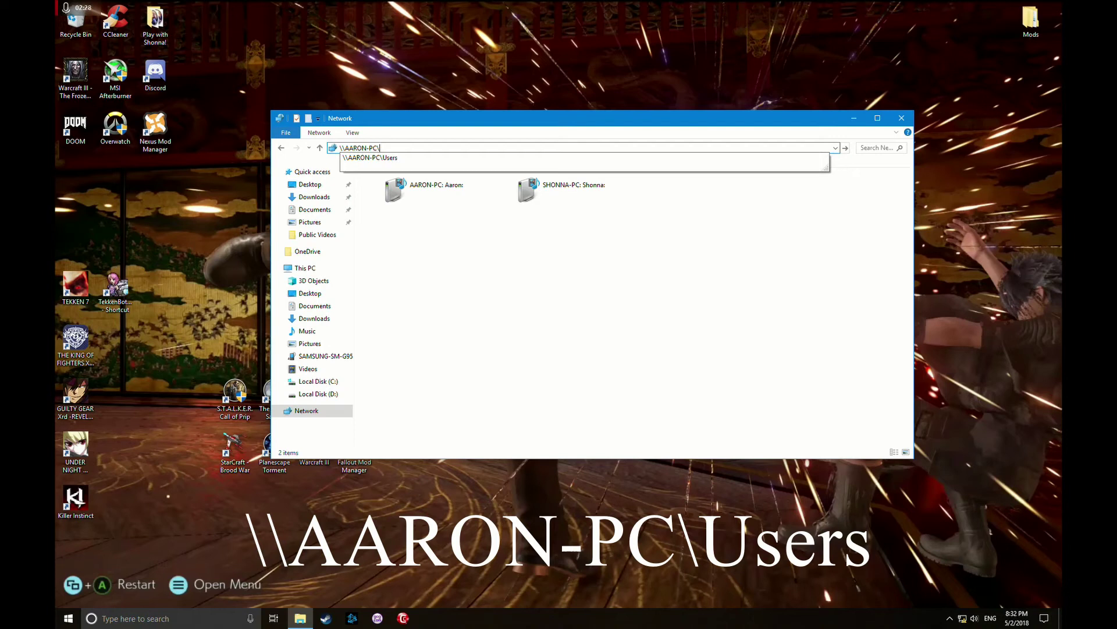
text(\Users)
key(Return)
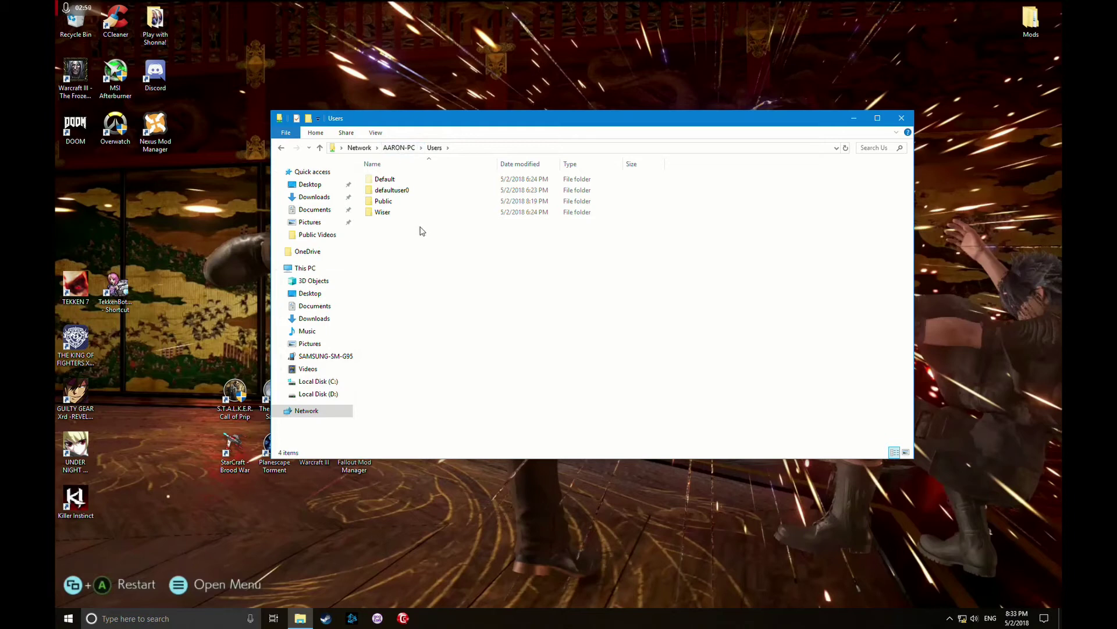
Enable Expand to open folder in the navigation pane and pin AARON-PC to Quick access
click(378, 132)
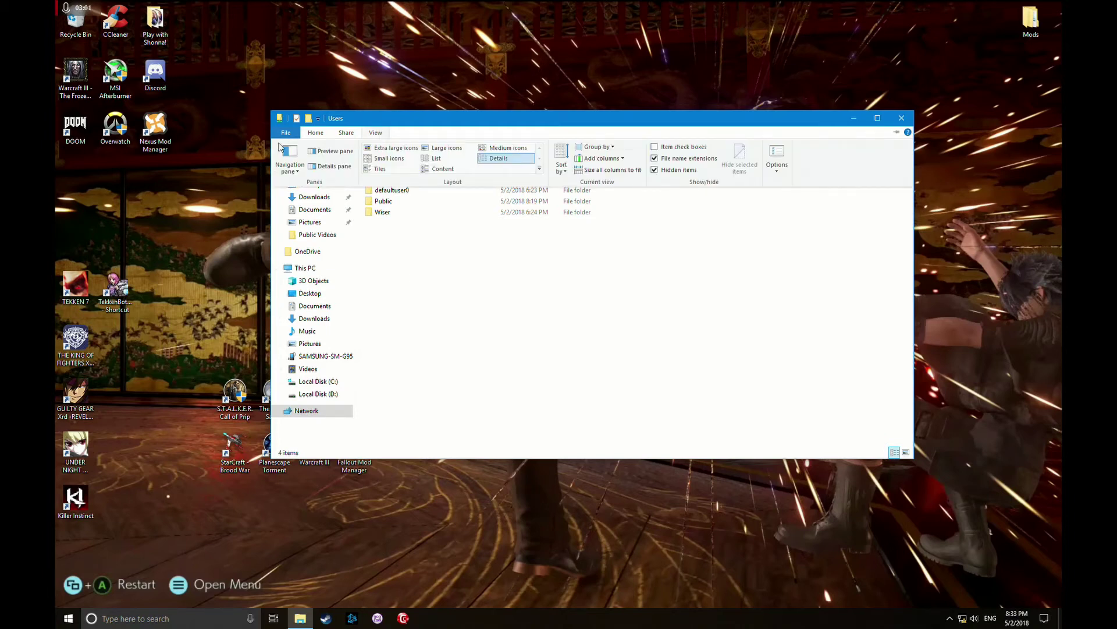
click(296, 164)
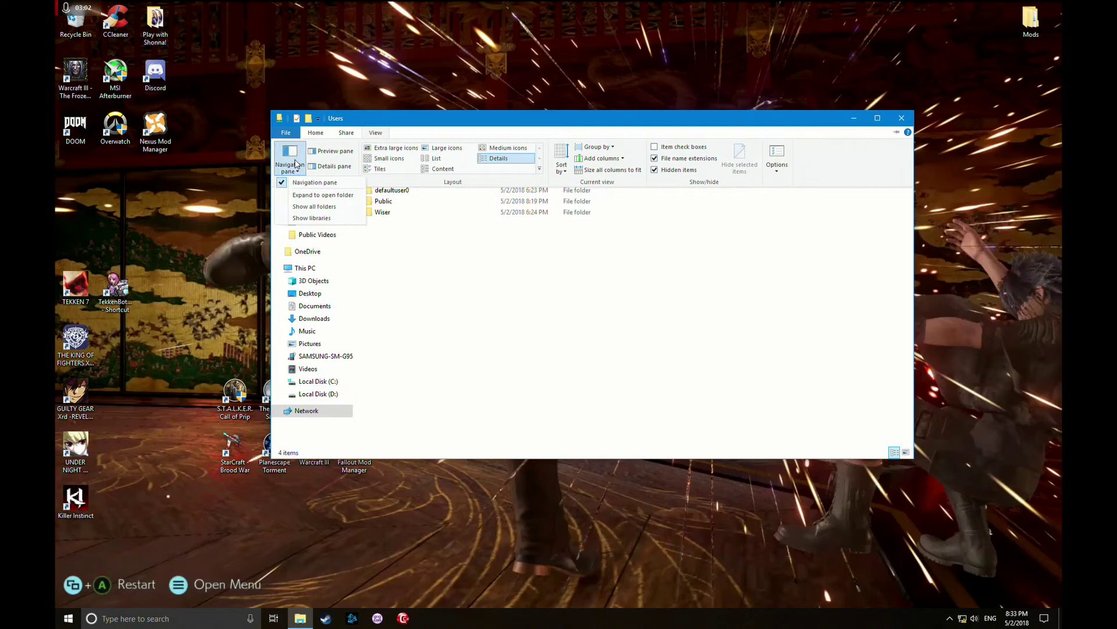
click(323, 196)
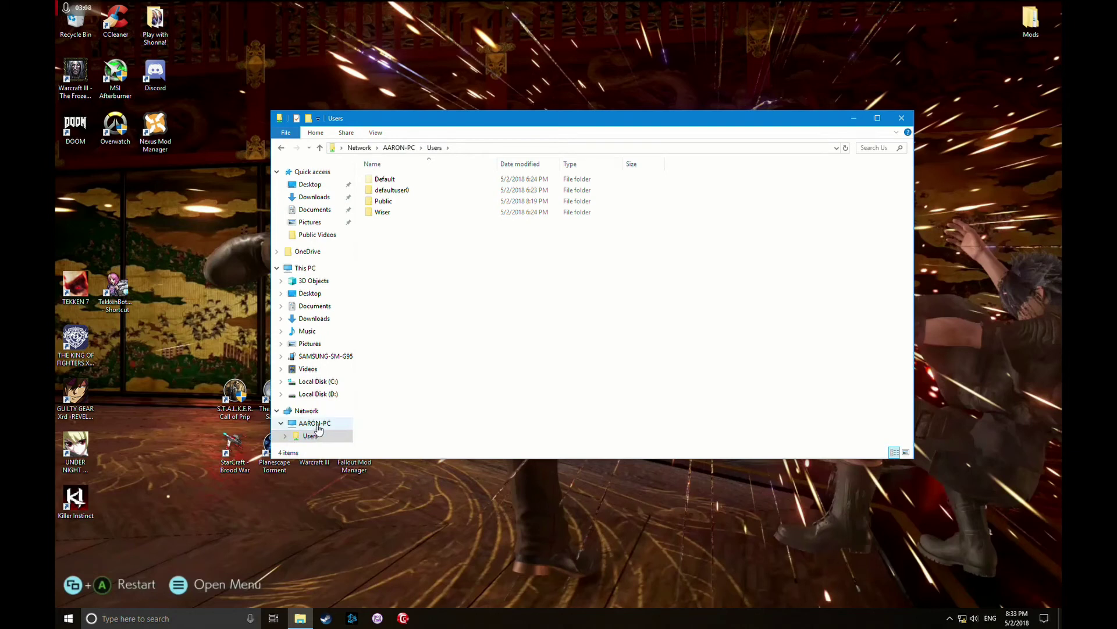
right_click(316, 427)
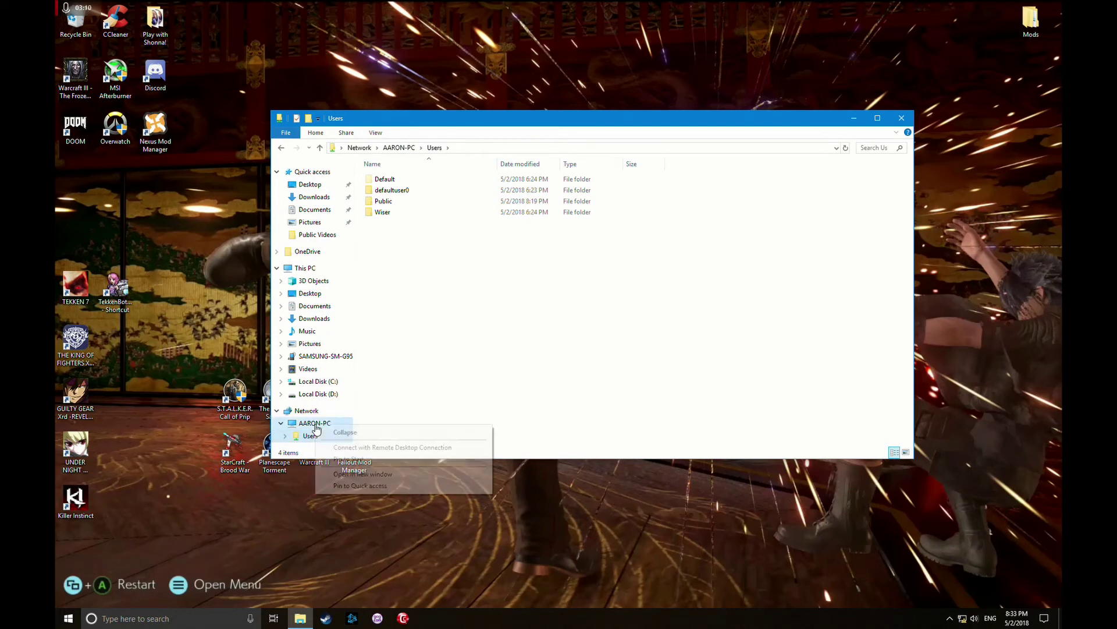
click(354, 487)
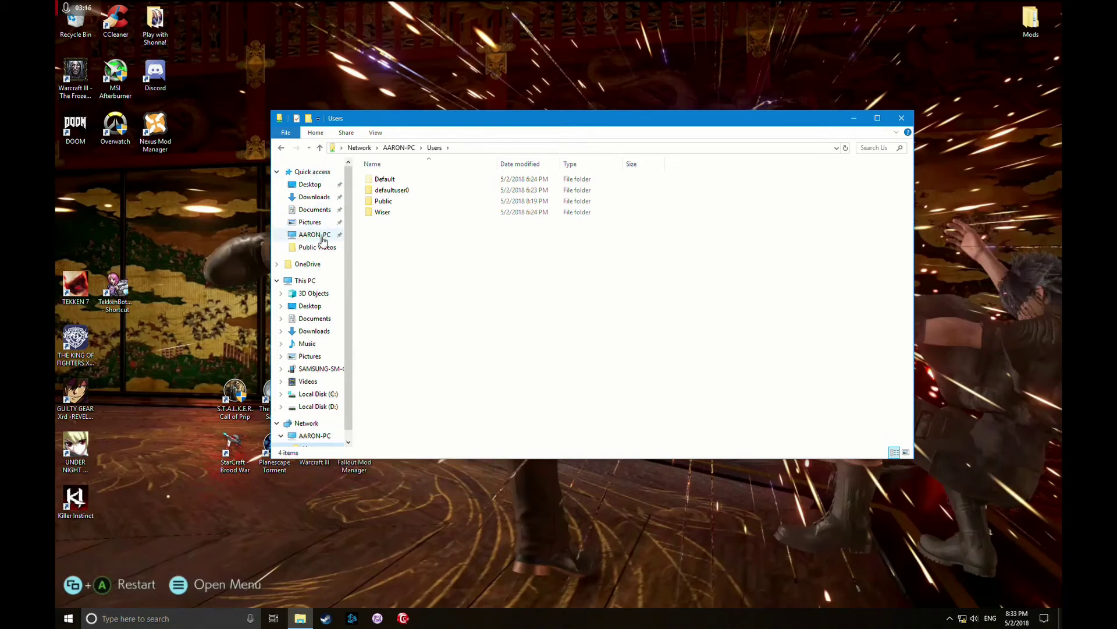
Open \\SHONNA-PC\Users from the address bar and pin SHONNA-PC to Quick access
click(474, 147)
text(\\)
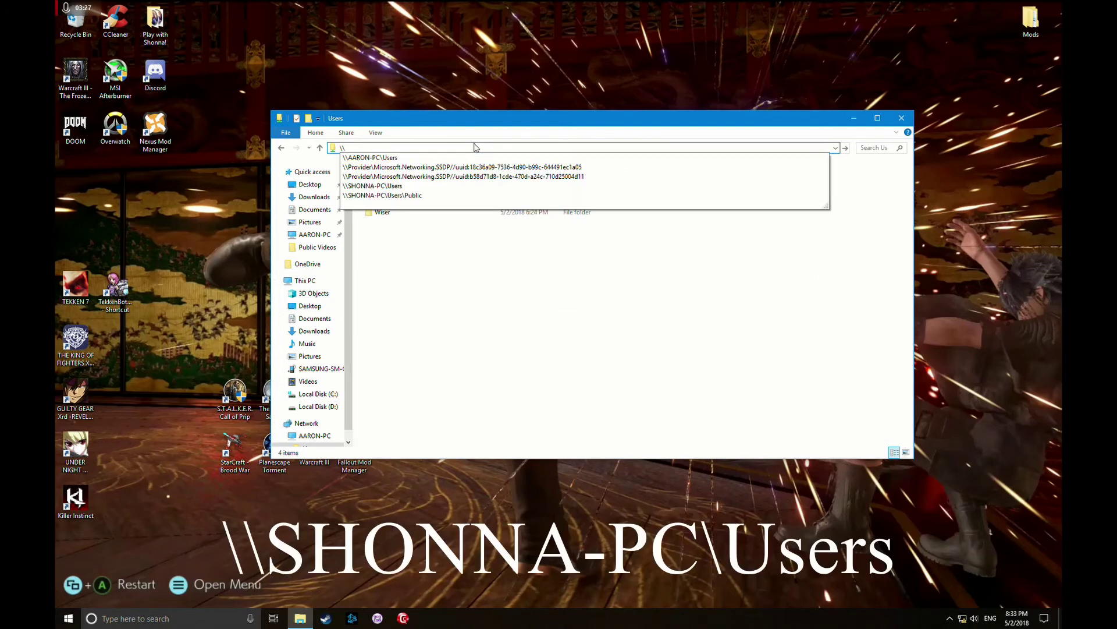
text(SHO)
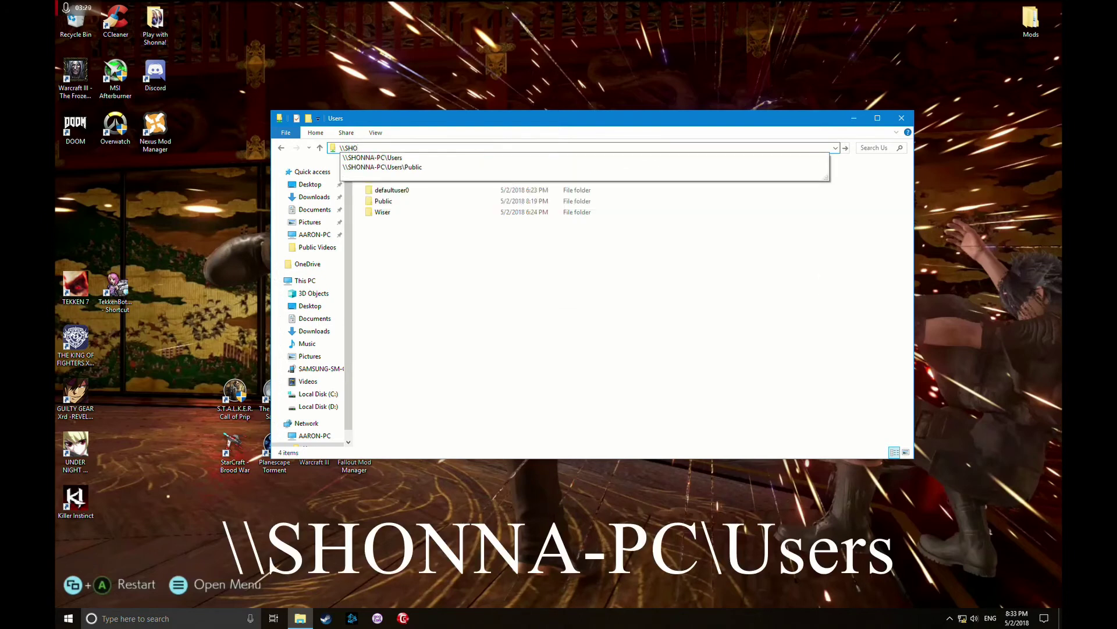
click(399, 158)
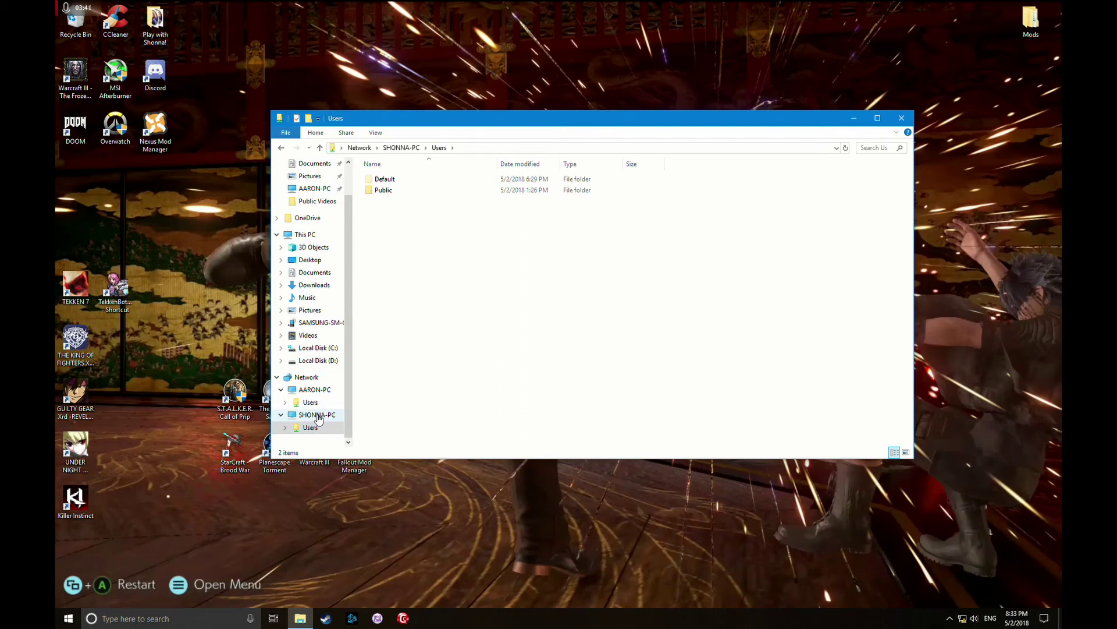
right_click(318, 419)
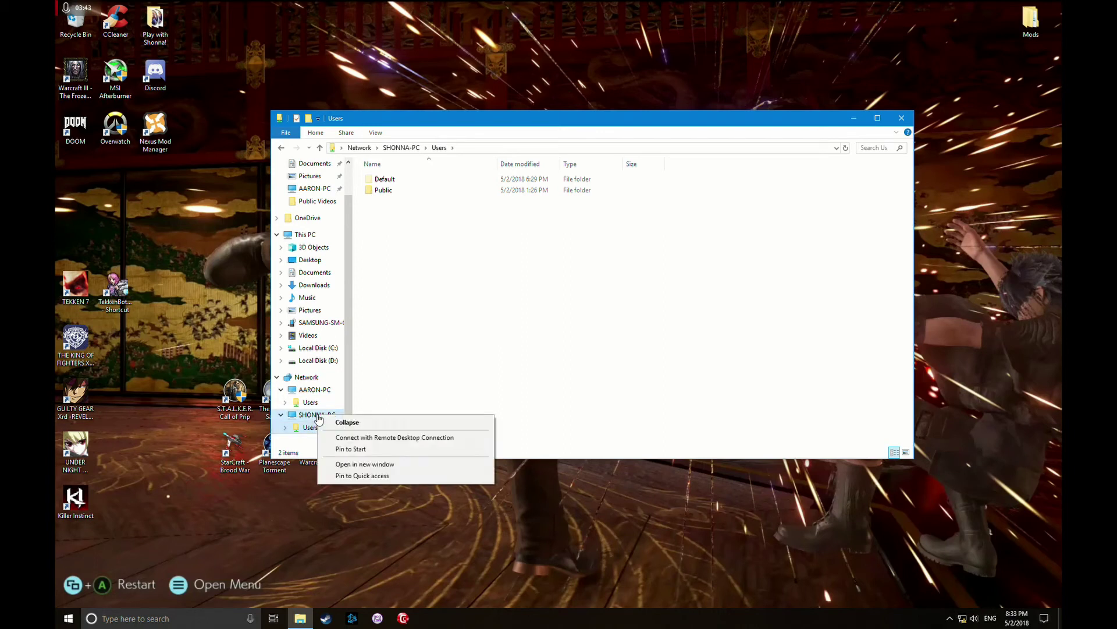
click(363, 475)
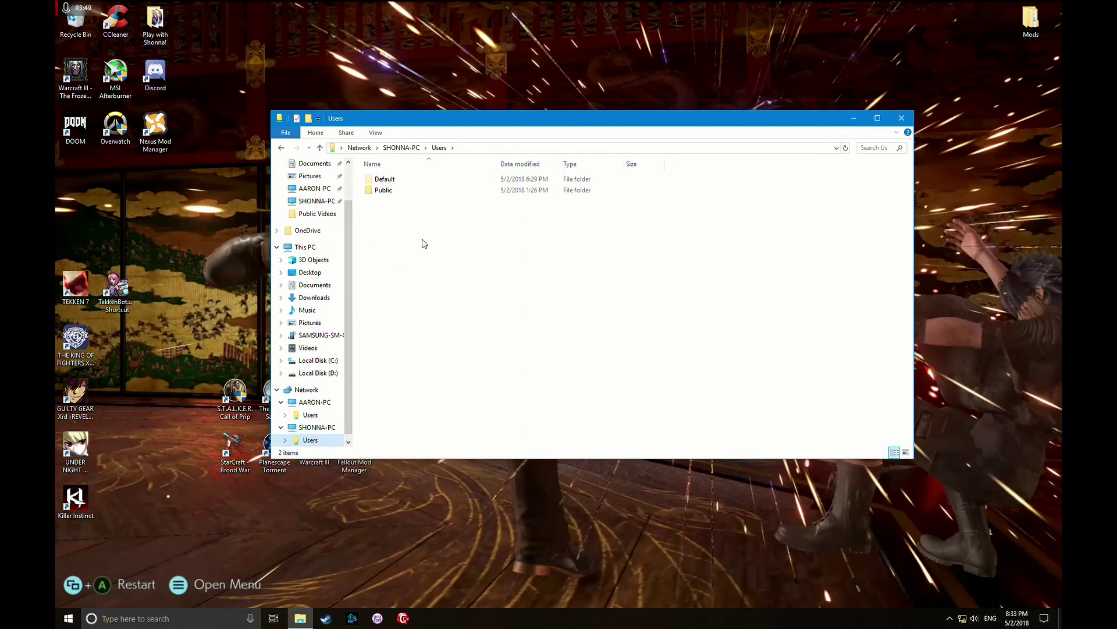
From the SHONNA-PC pin, browse into Users and Public, then return to Users
click(323, 203)
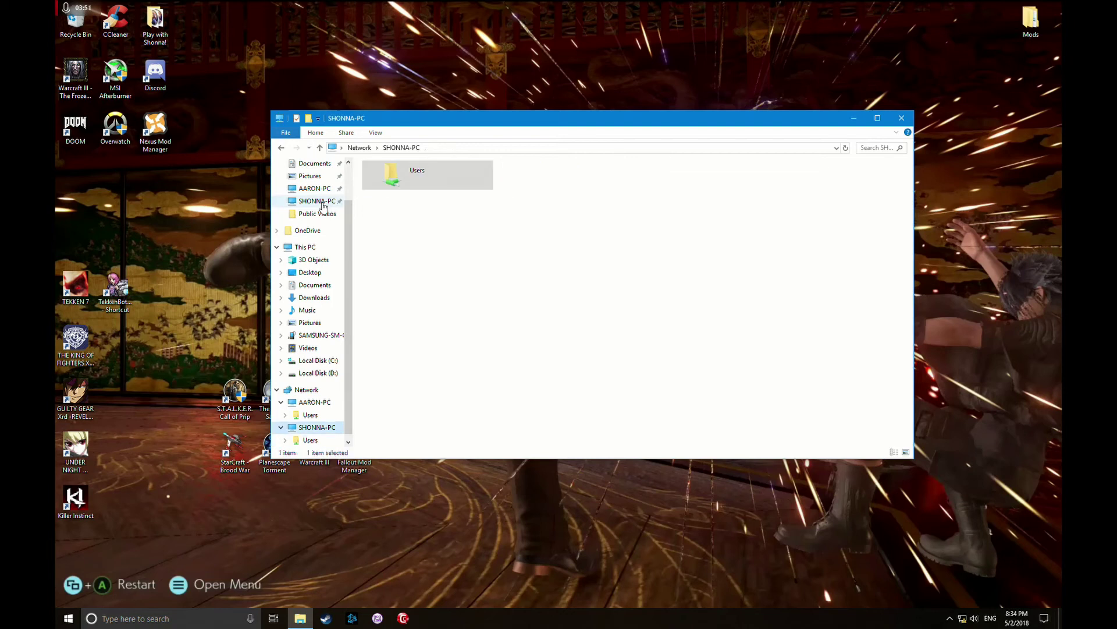
double_click(419, 180)
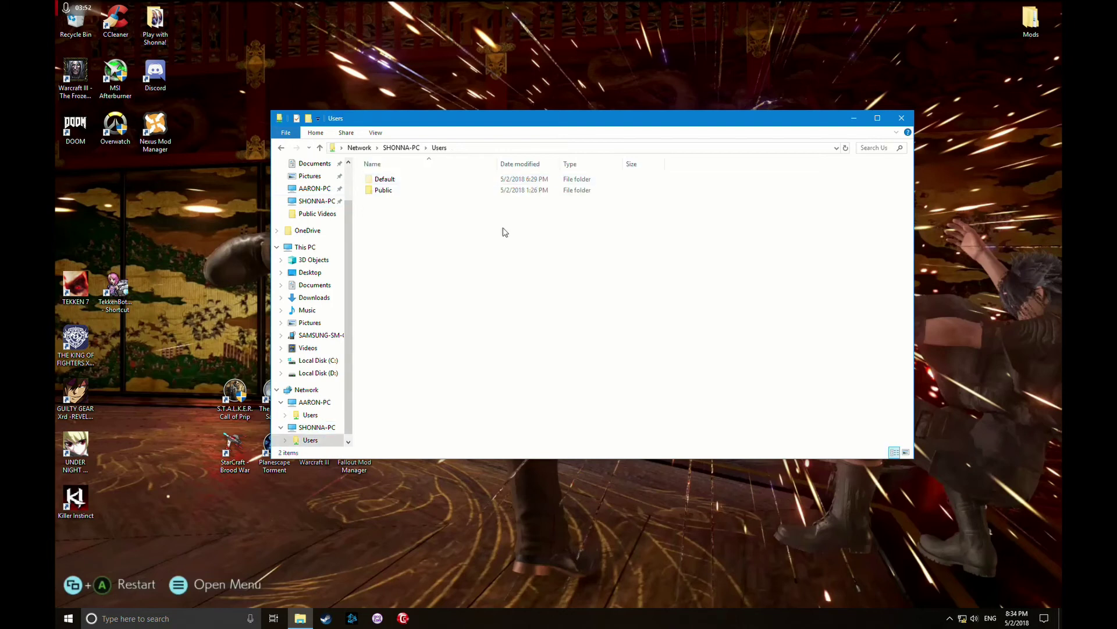
click(389, 192)
double_click(388, 192)
key(alt+Left)
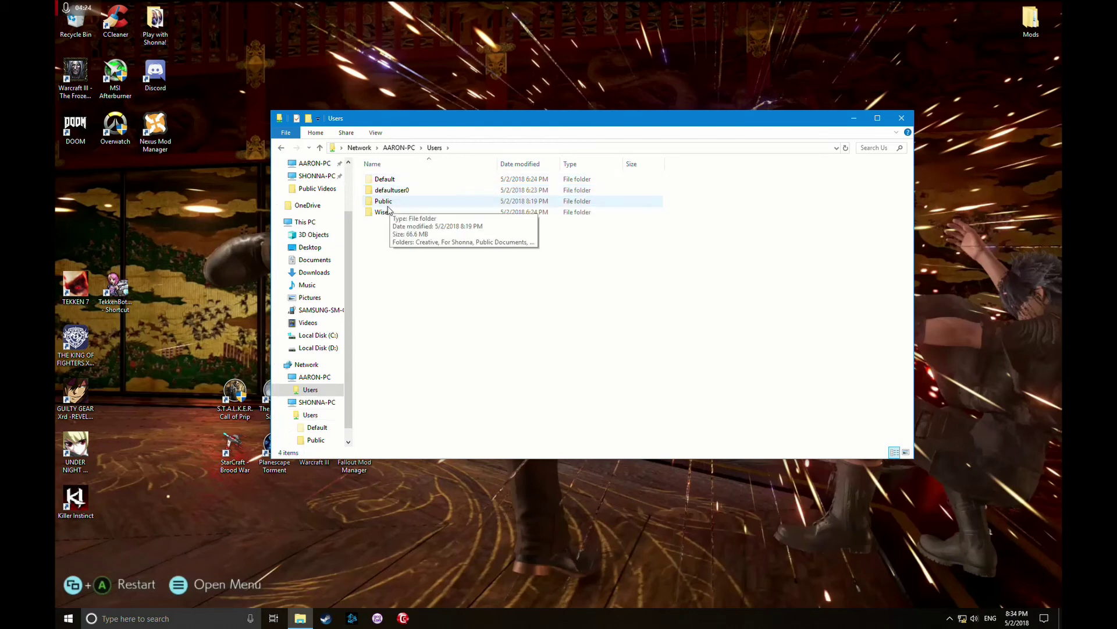
right_click(390, 201)
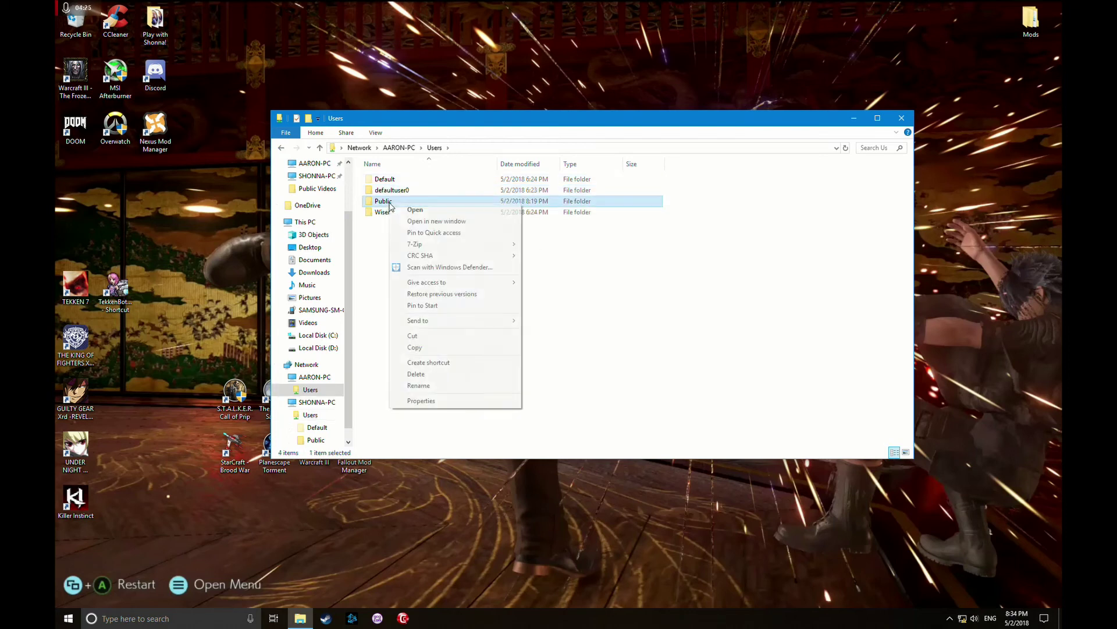
click(425, 401)
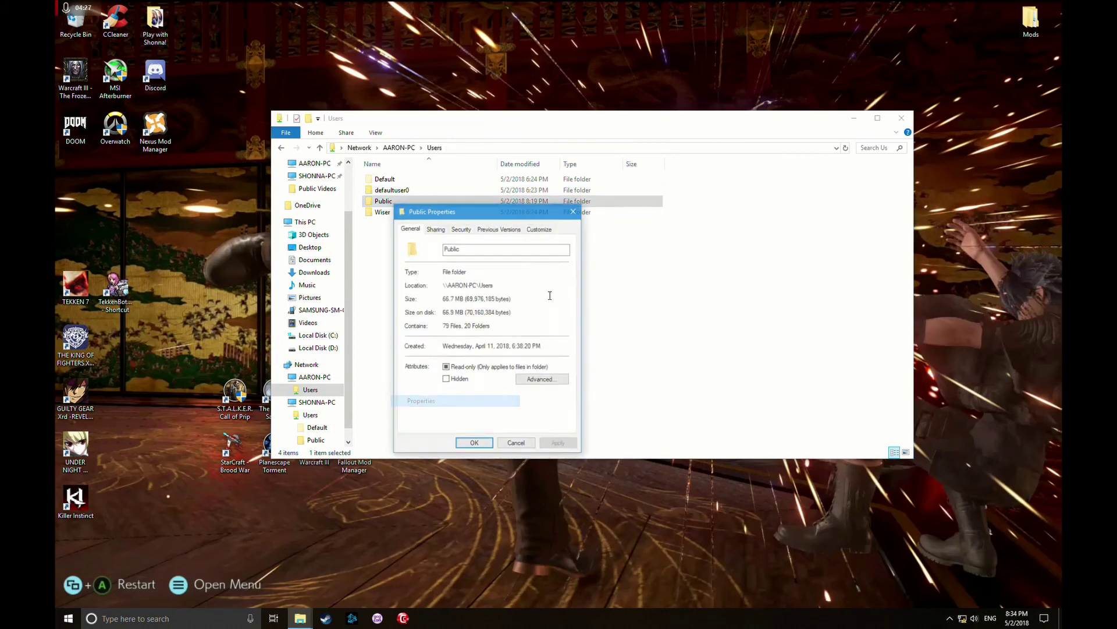
click(436, 229)
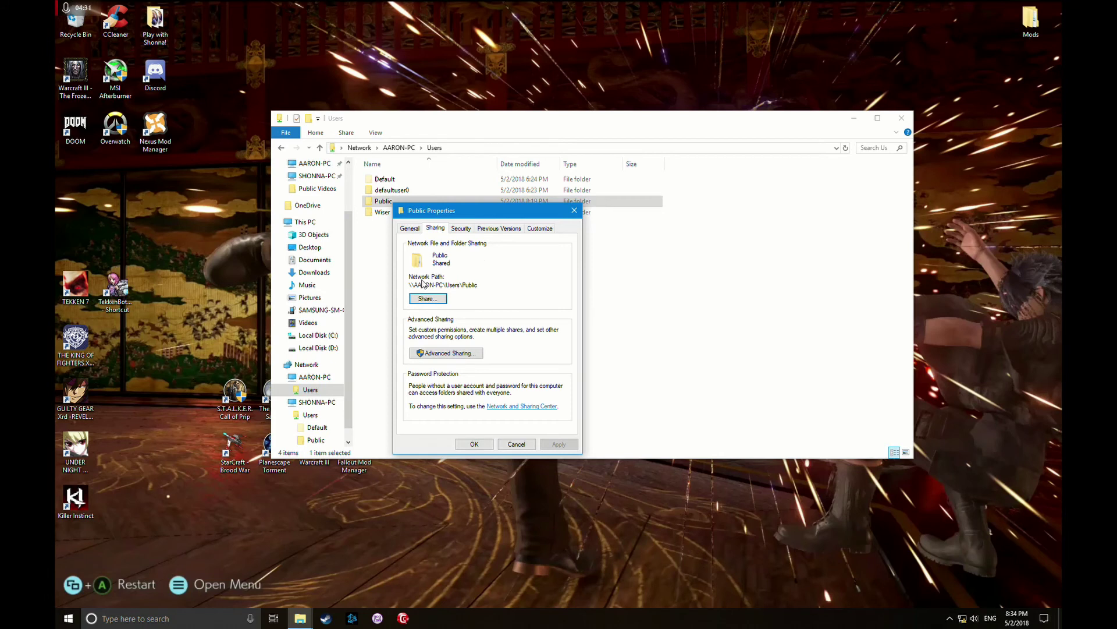
click(425, 298)
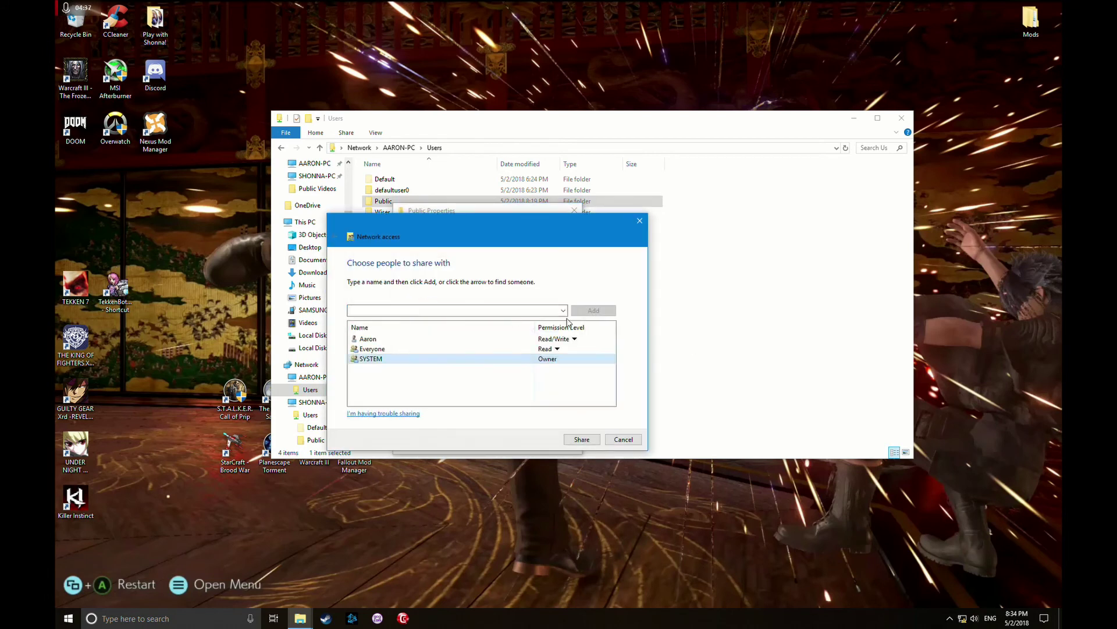
click(562, 310)
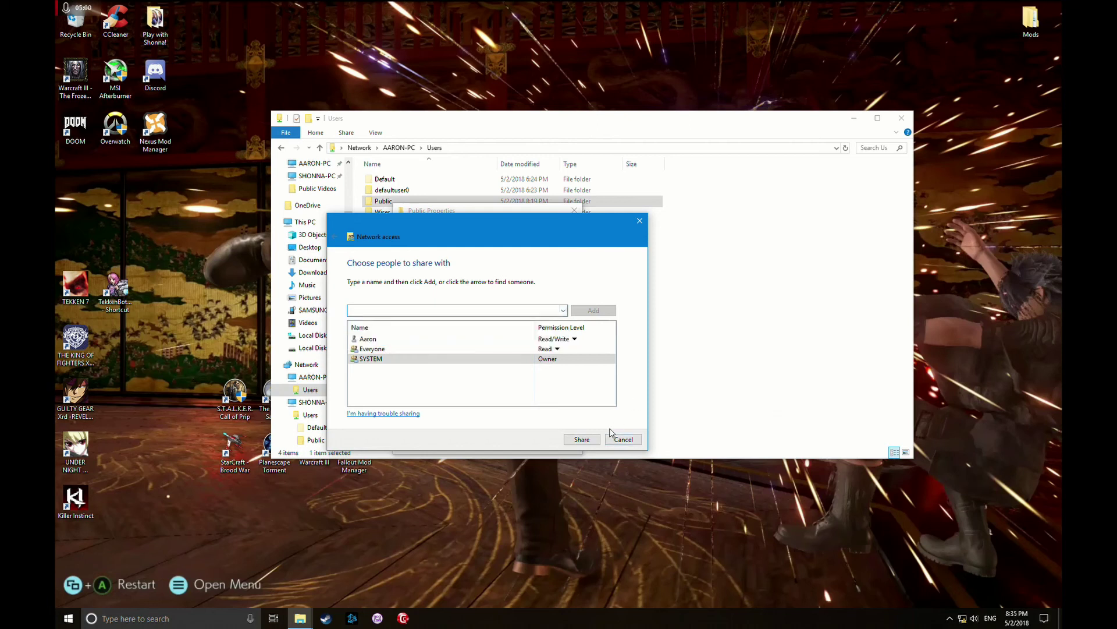
click(622, 439)
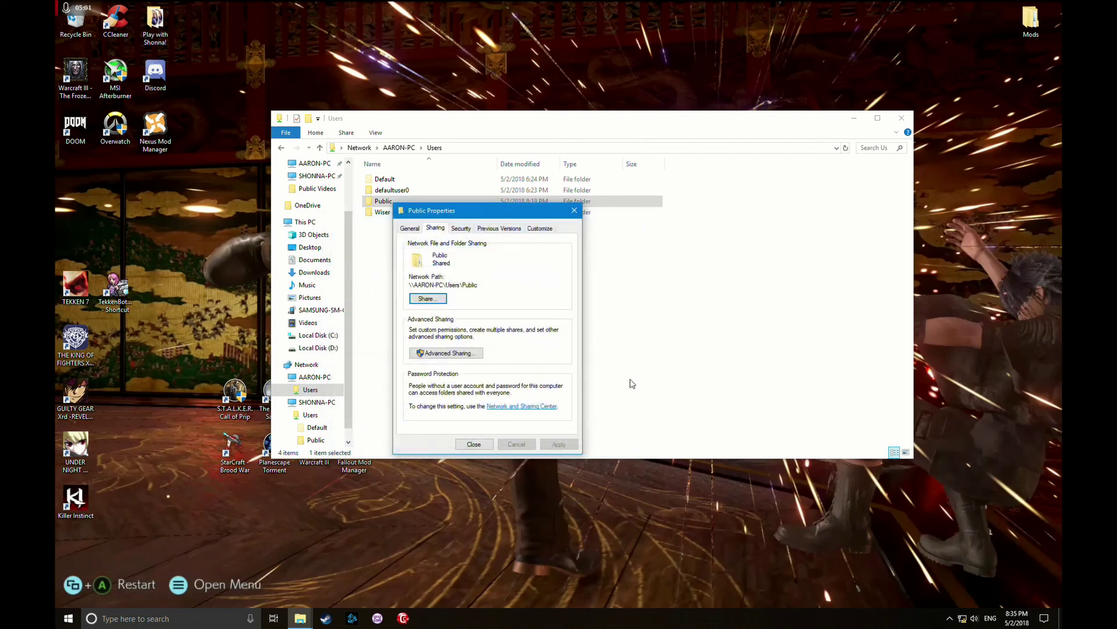
click(474, 444)
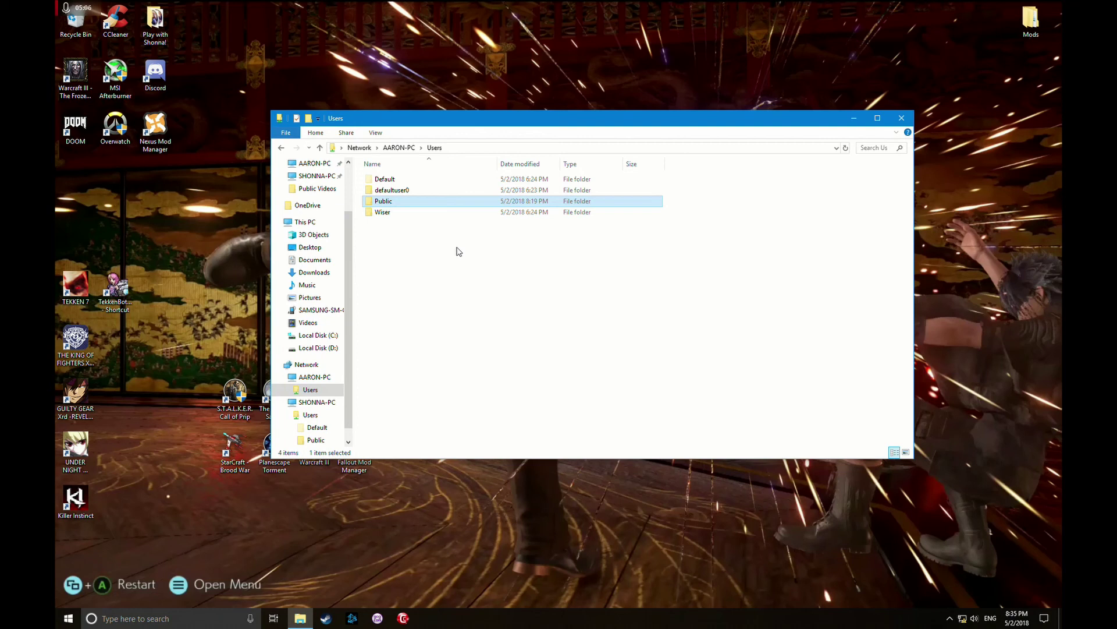
Reopen File Explorer and check that the pinned SHONNA-PC and AARON-PC open their shares
click(902, 122)
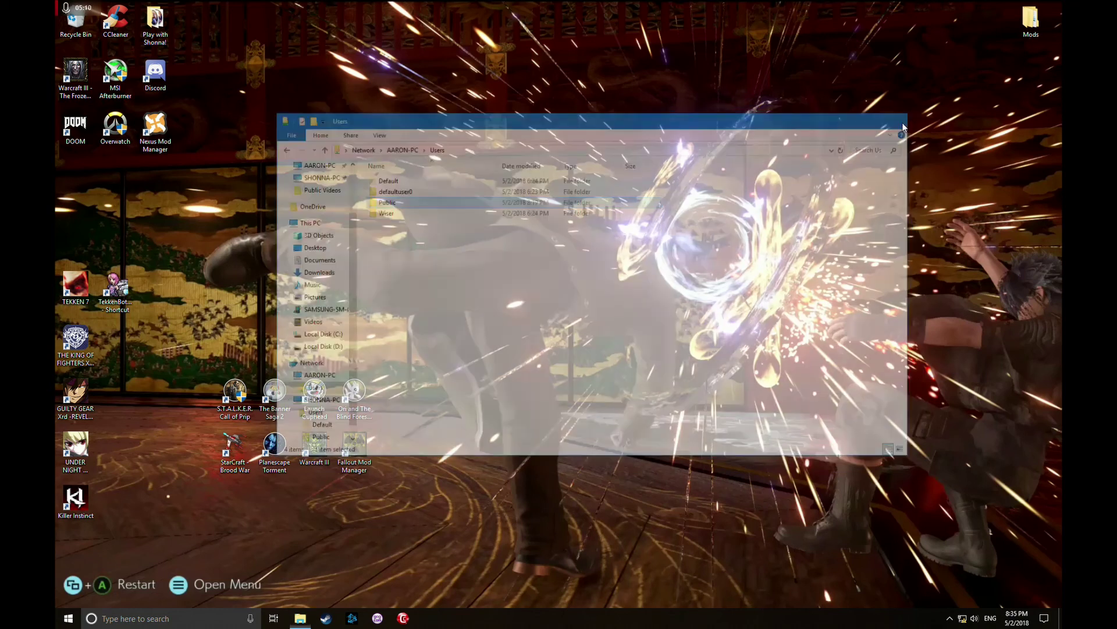
click(300, 619)
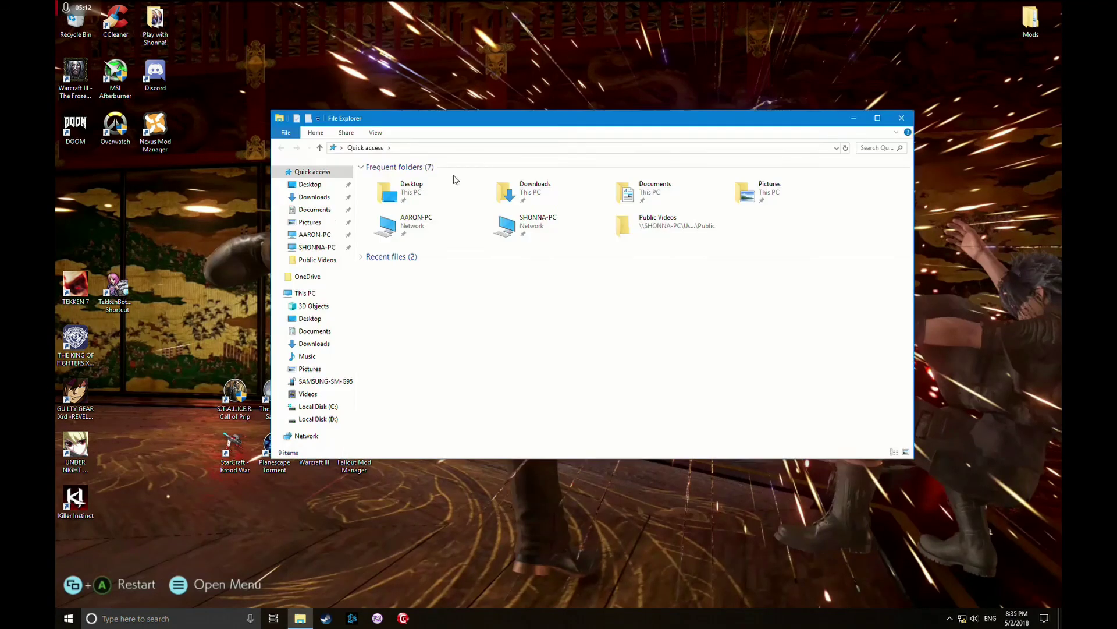
click(317, 247)
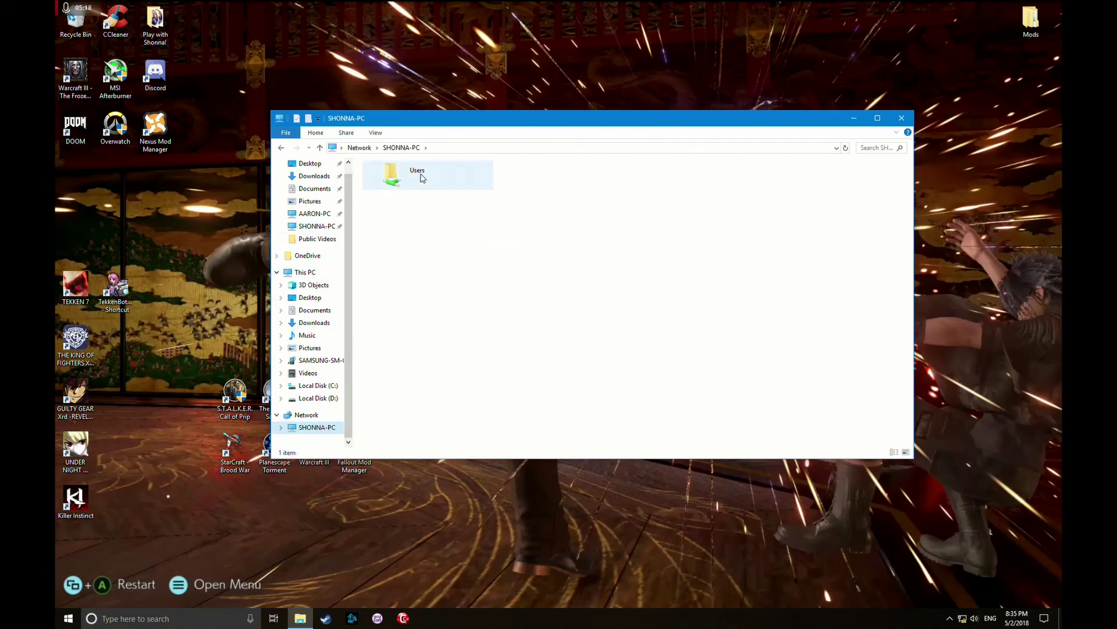
click(315, 214)
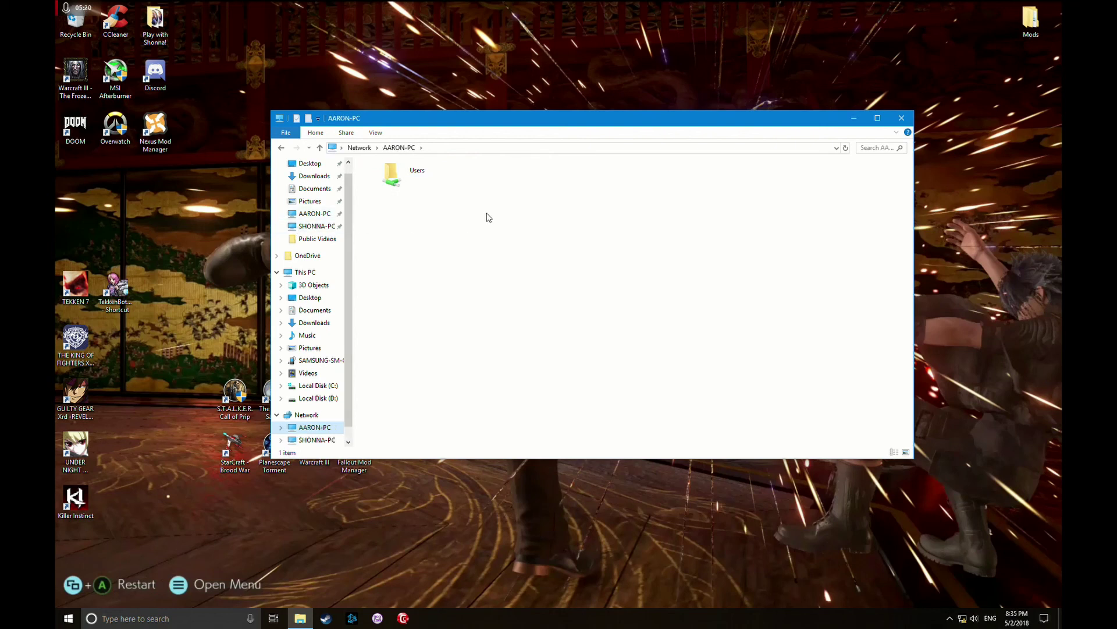
Turn off Expand to open folder, return to the Network folder, and close File Explorer
click(375, 133)
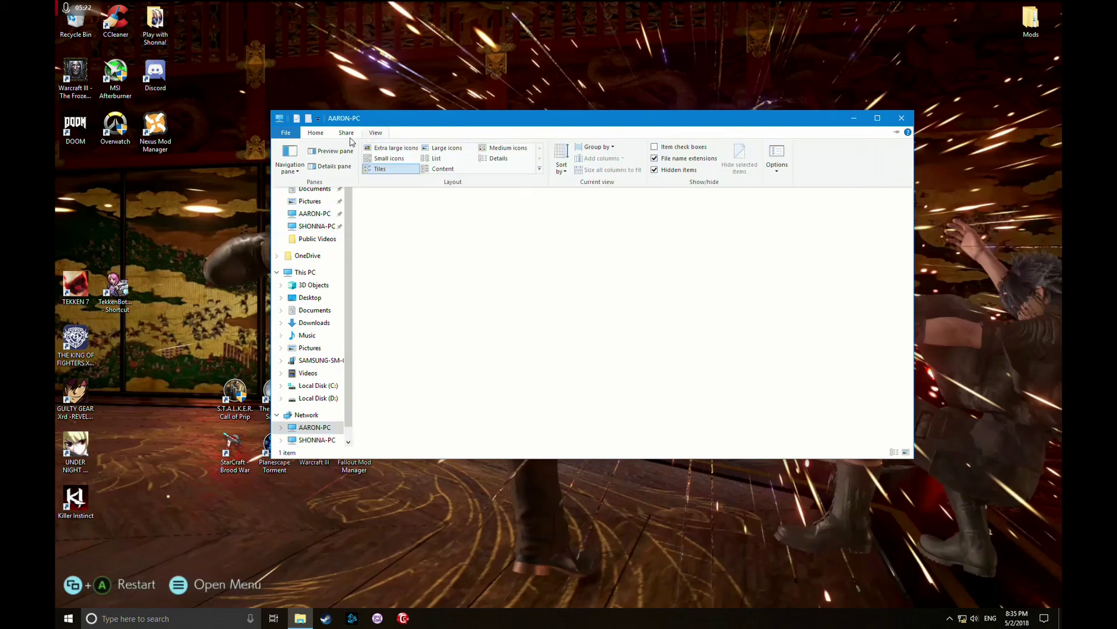
click(301, 170)
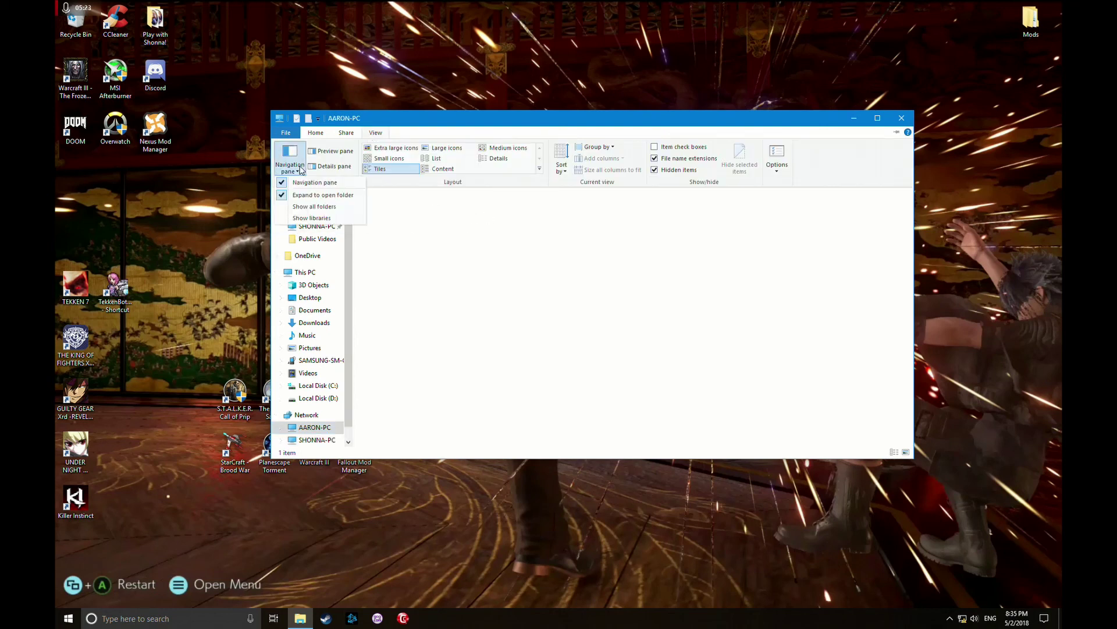
click(309, 206)
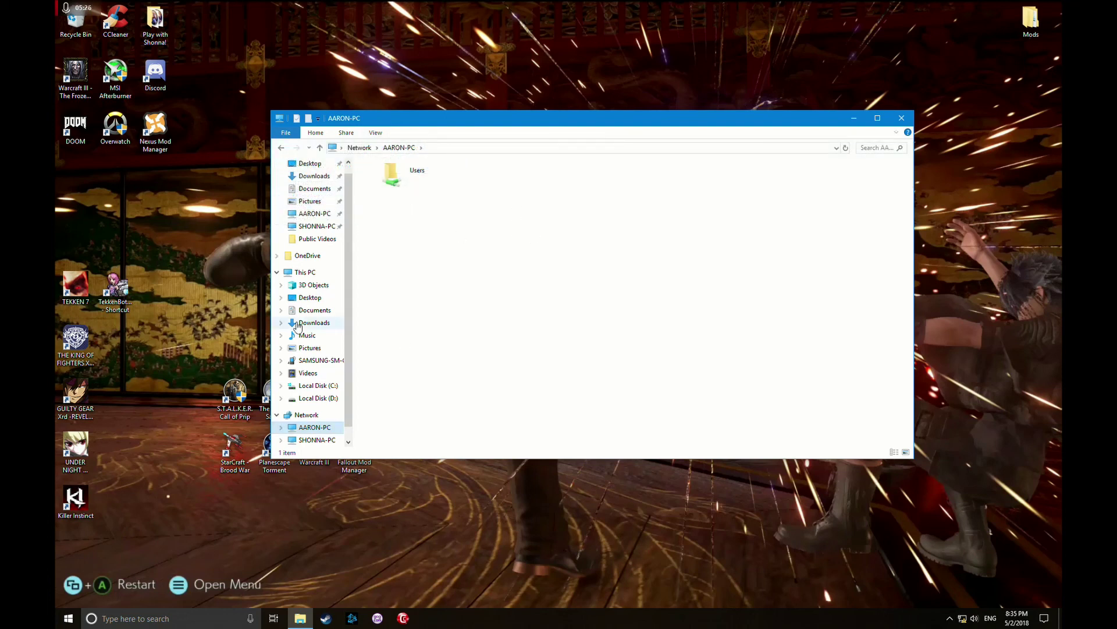
click(313, 214)
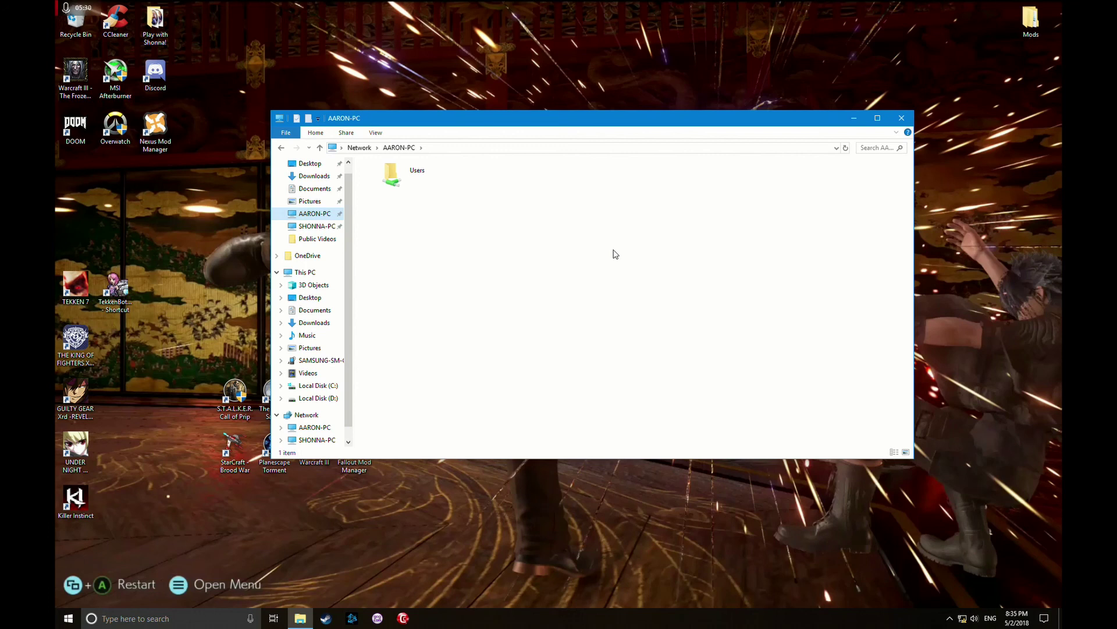
click(307, 415)
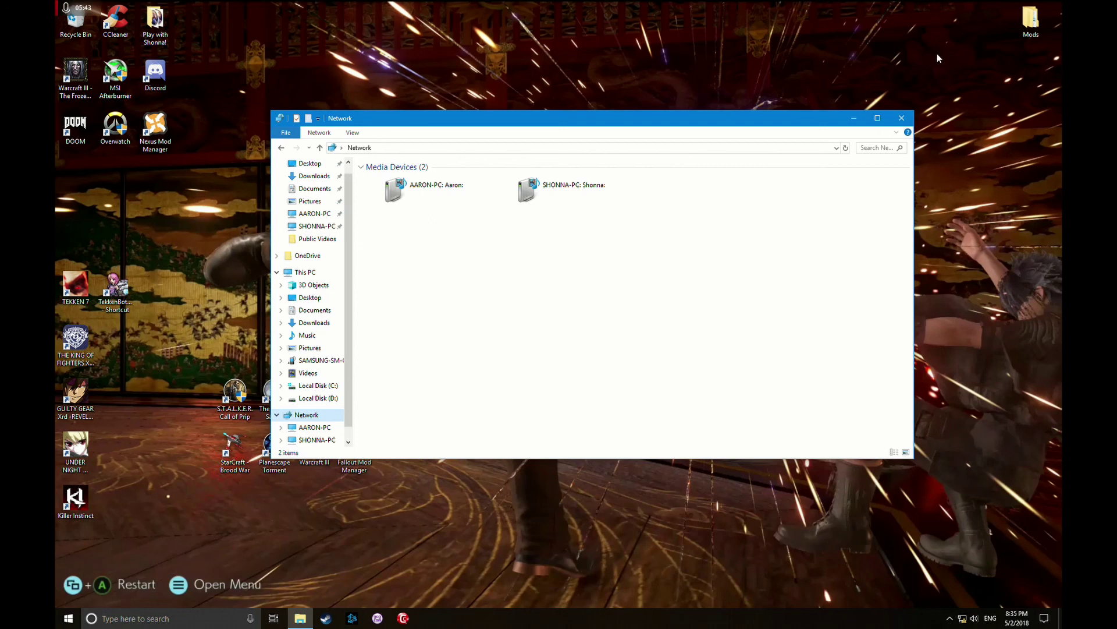
click(902, 119)
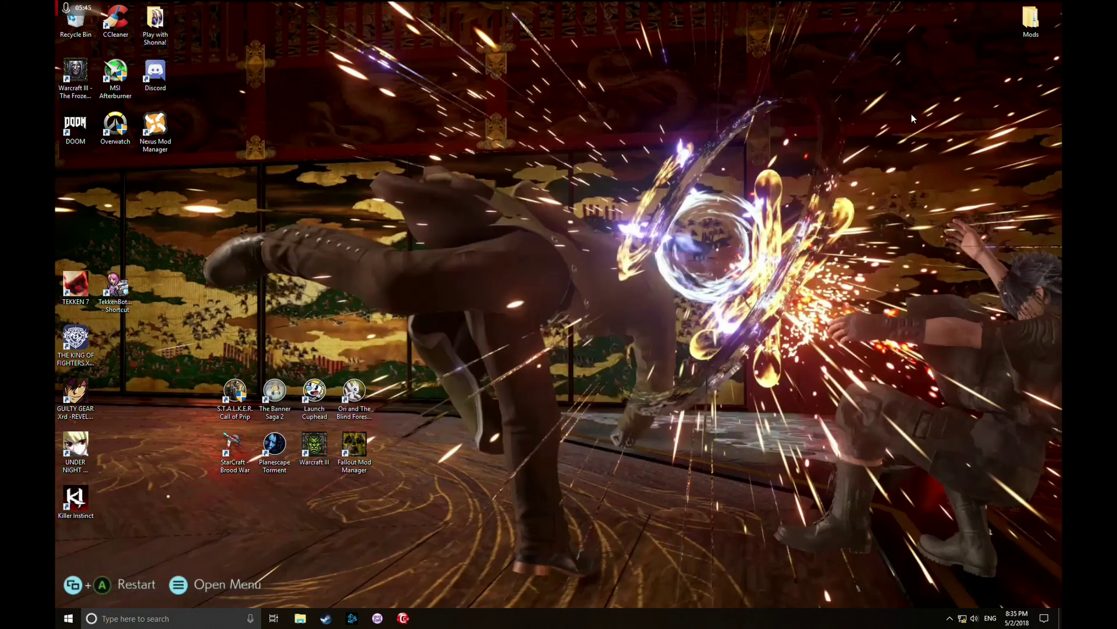